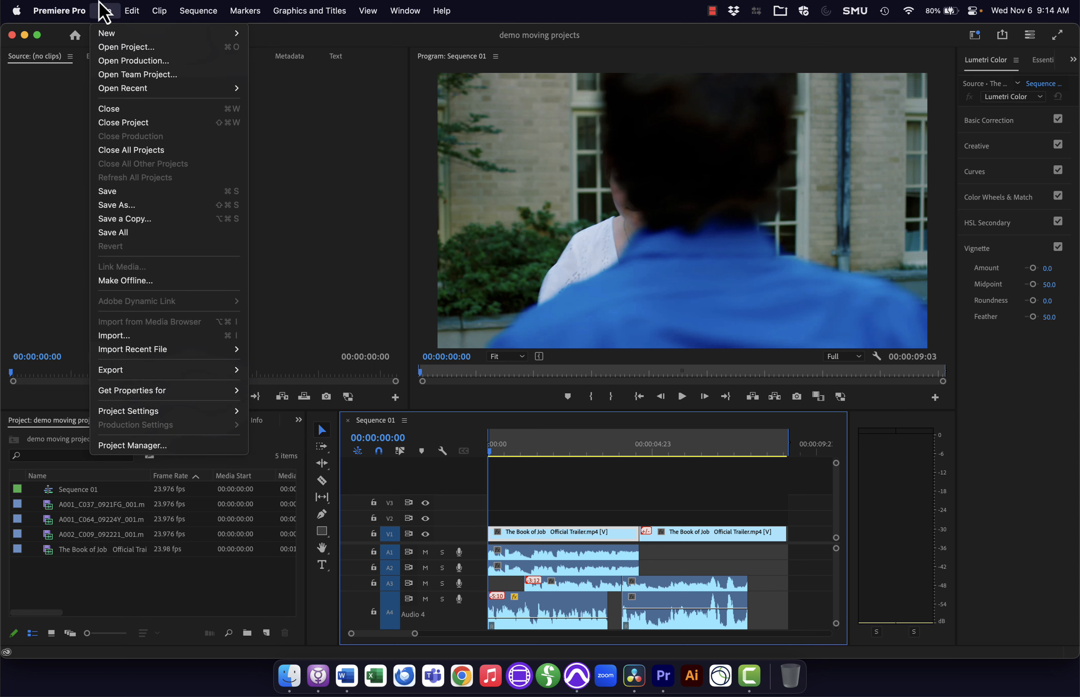
Step: Export the sequence as Final Cut Pro XML named Sequence 01_1 for resolve to the Desktop
mouse_move(162, 380)
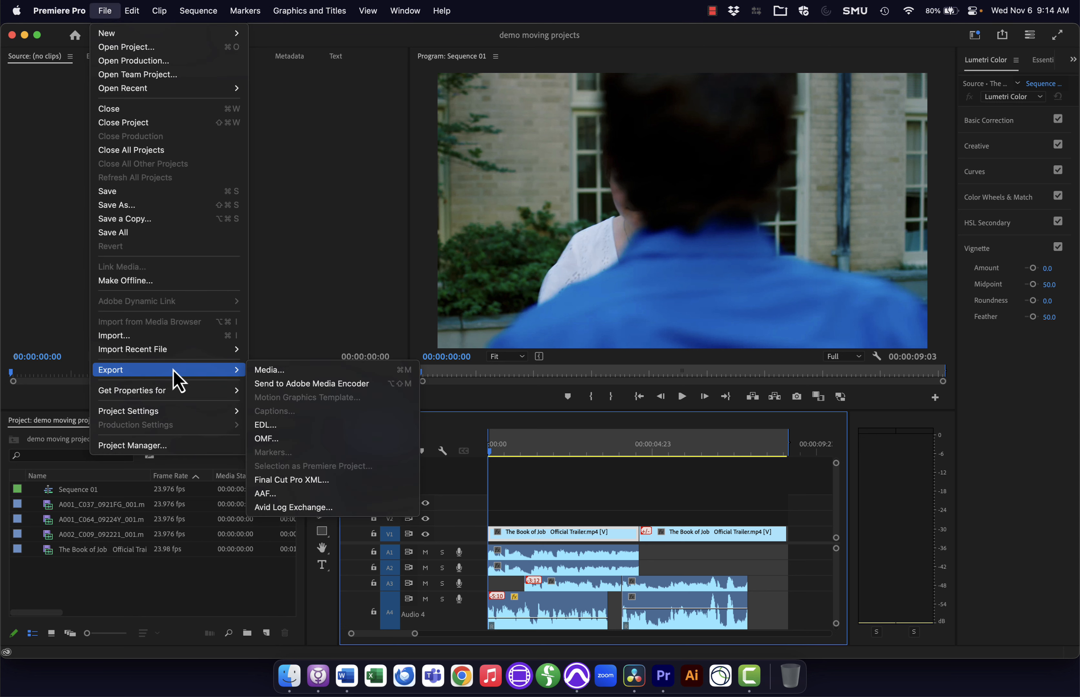
left_click(313, 481)
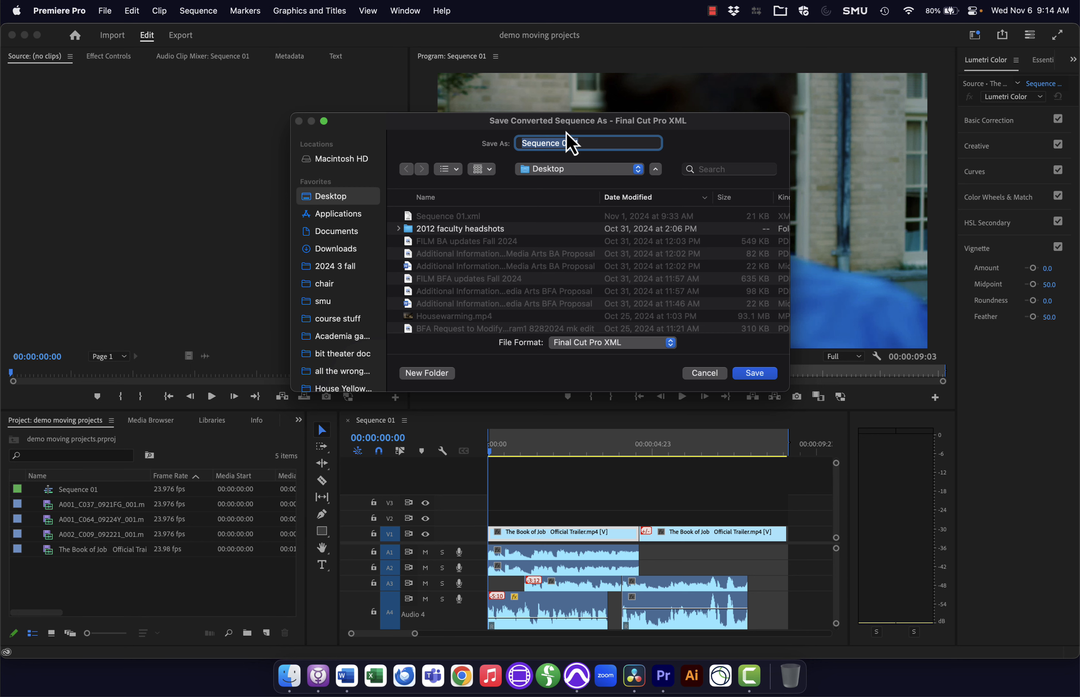
left_click(567, 142)
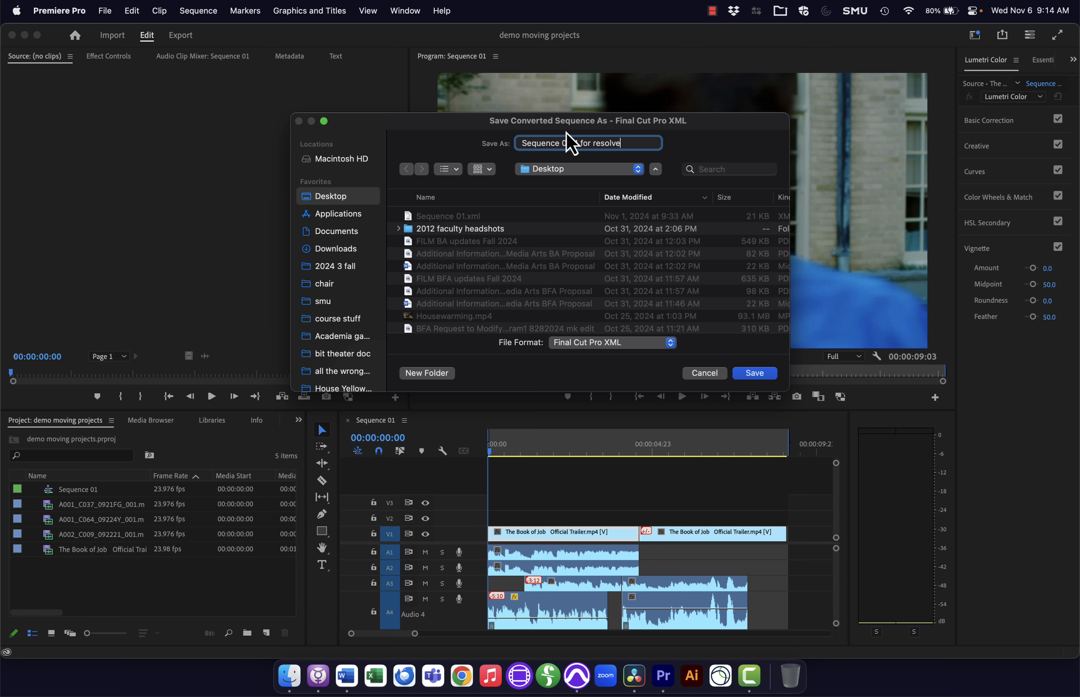
key("Return")
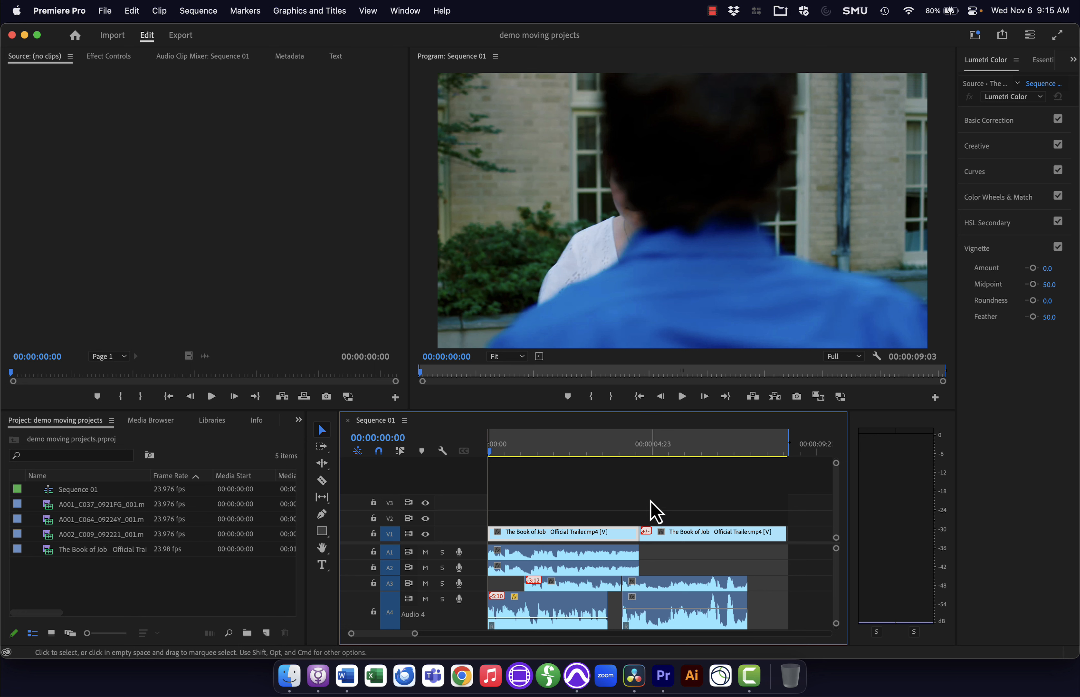
Step: Start an AAF export and set audio render to Trim Audio Files with 240 handle frames
left_click(106, 10)
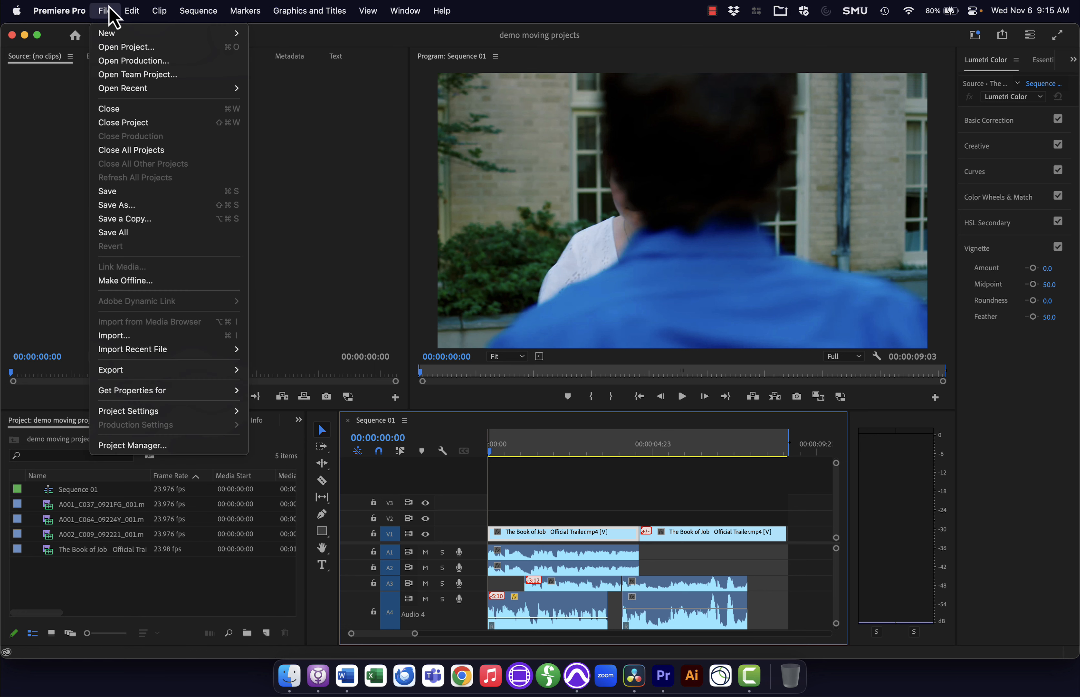
mouse_move(147, 374)
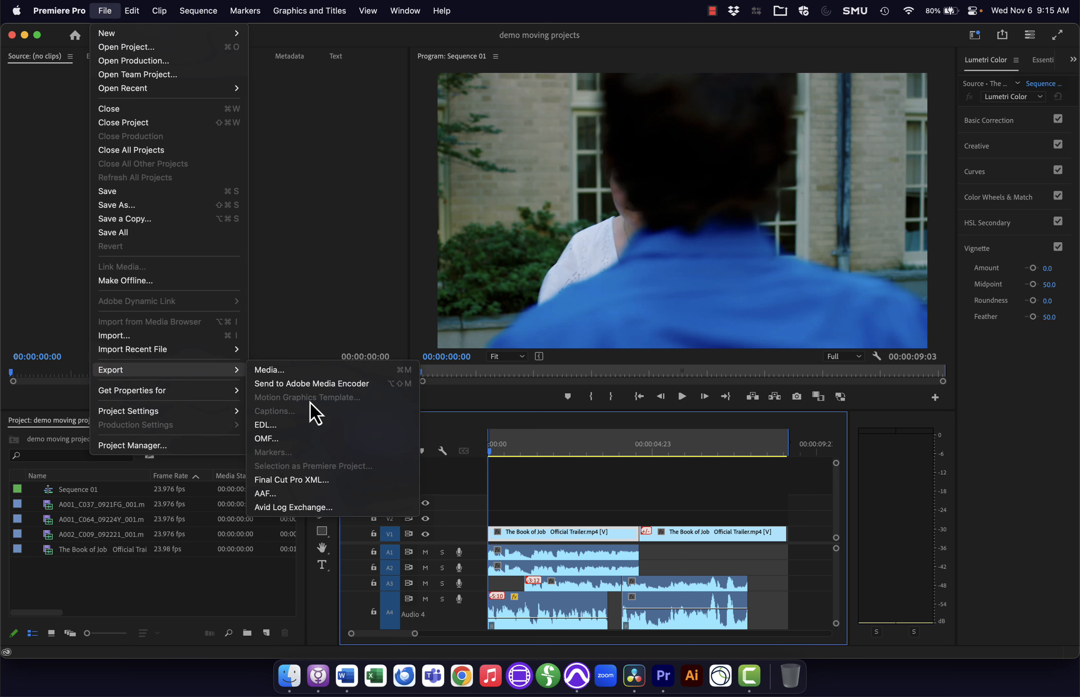
left_click(312, 499)
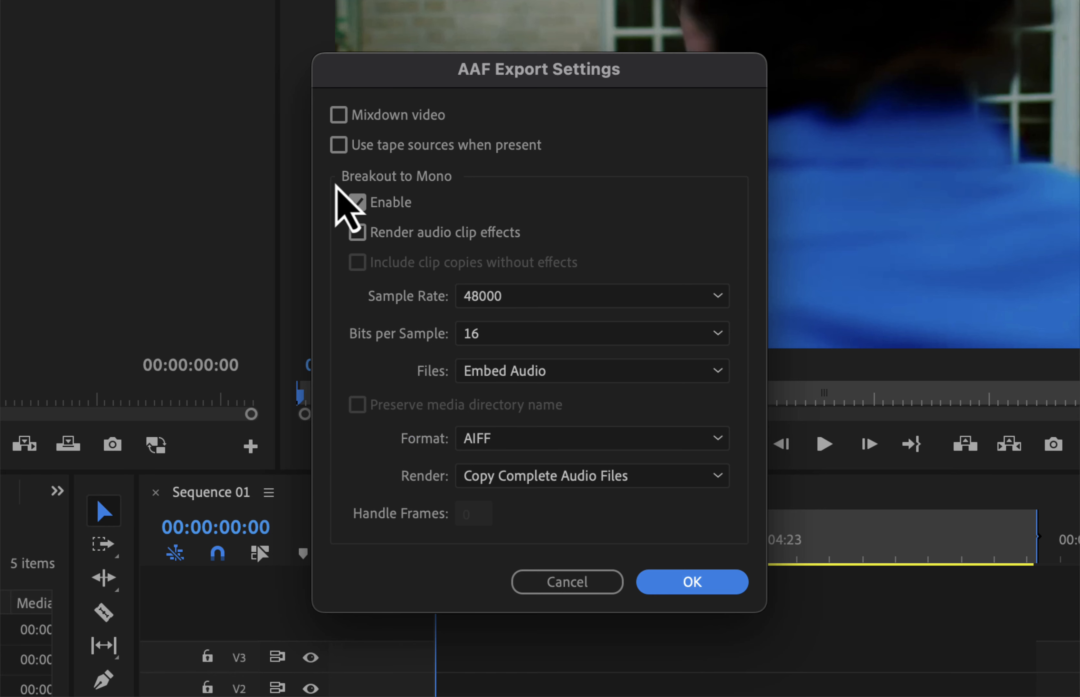
left_click(462, 290)
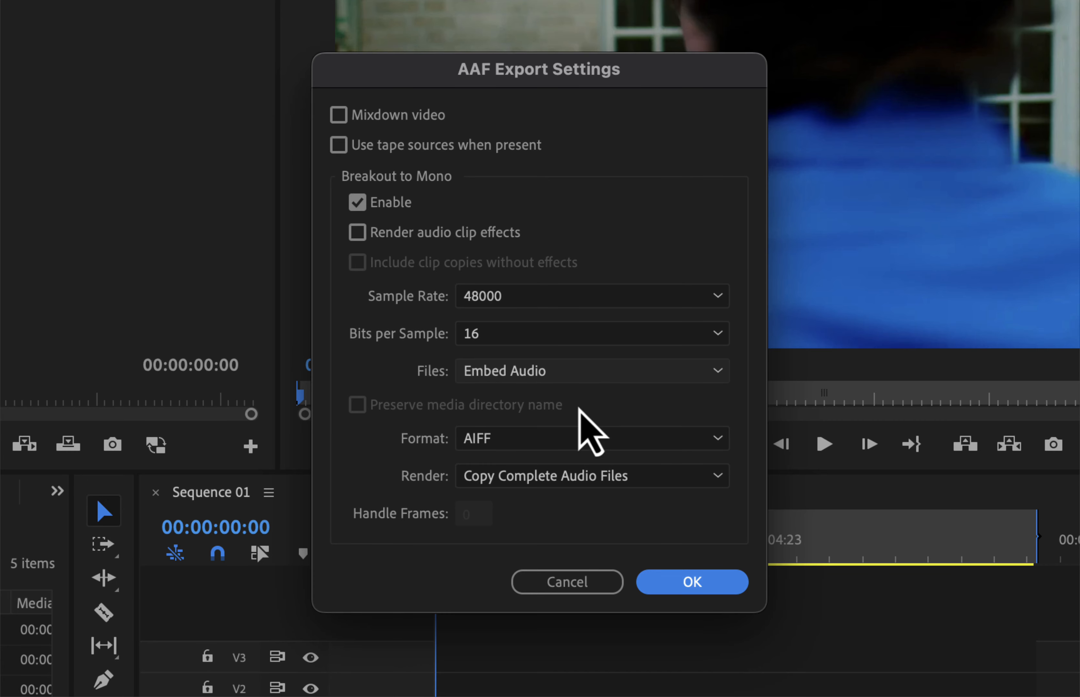
left_click(562, 476)
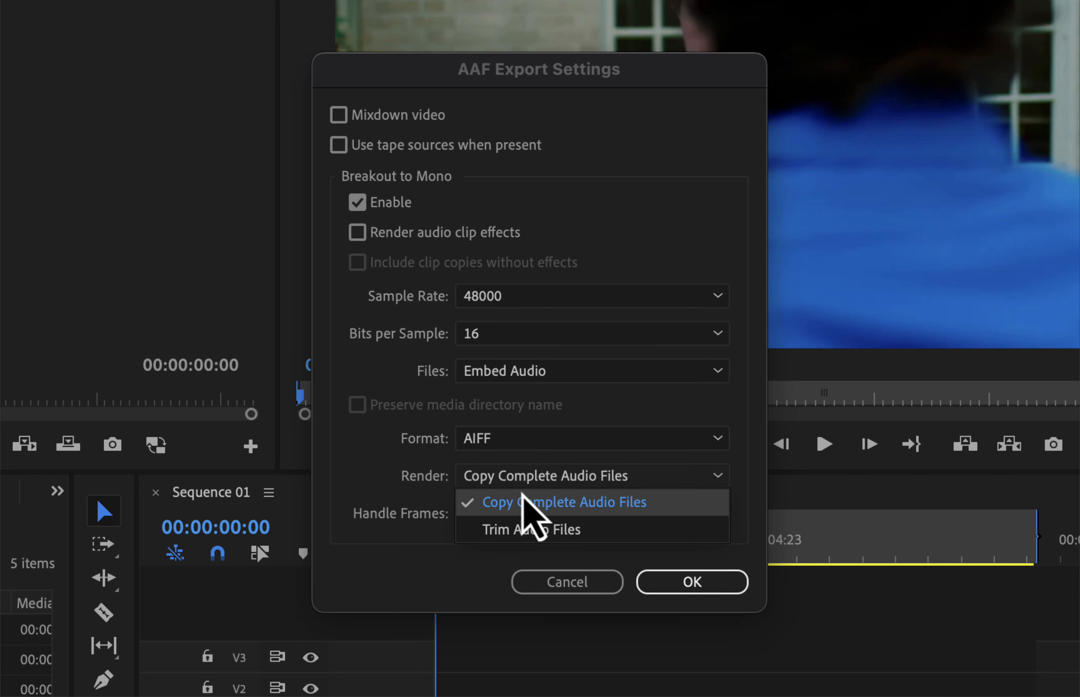
left_click(522, 531)
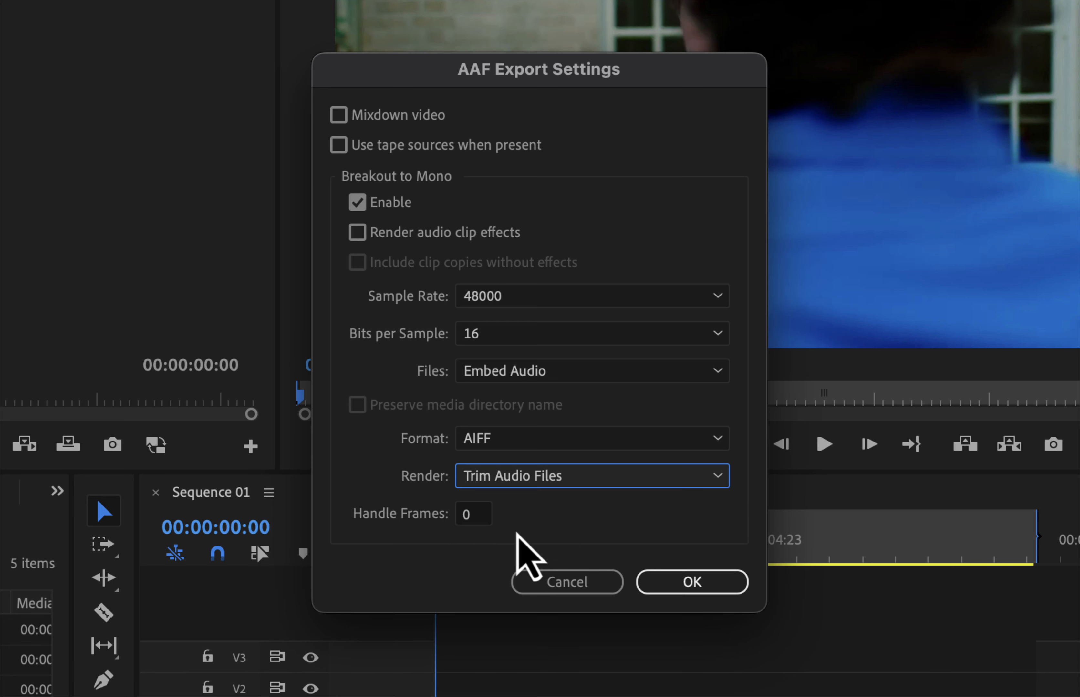
left_click(474, 515)
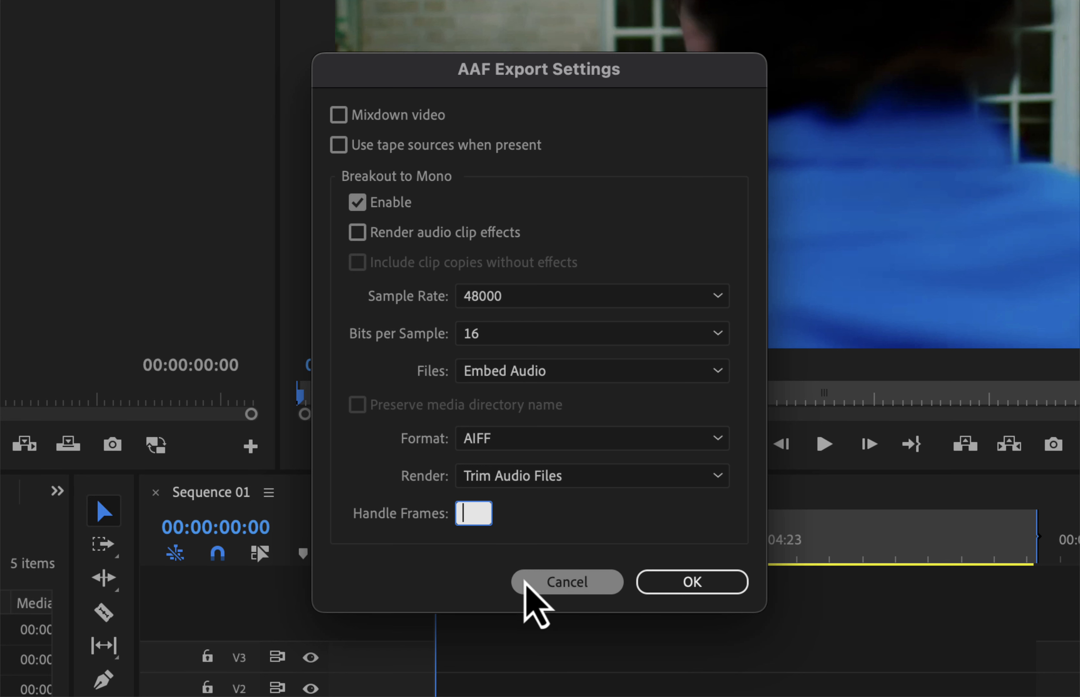
type("240")
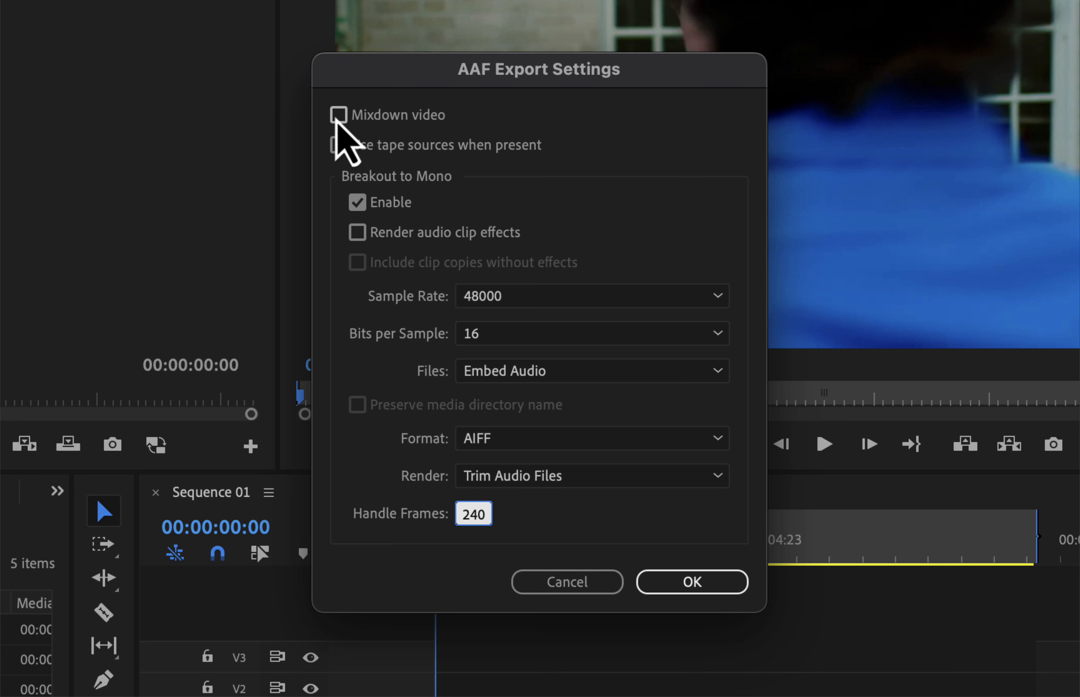
Step: Confirm the AAF settings and save the file as Sequence 01 AAF for PT on the Desktop
left_click(677, 572)
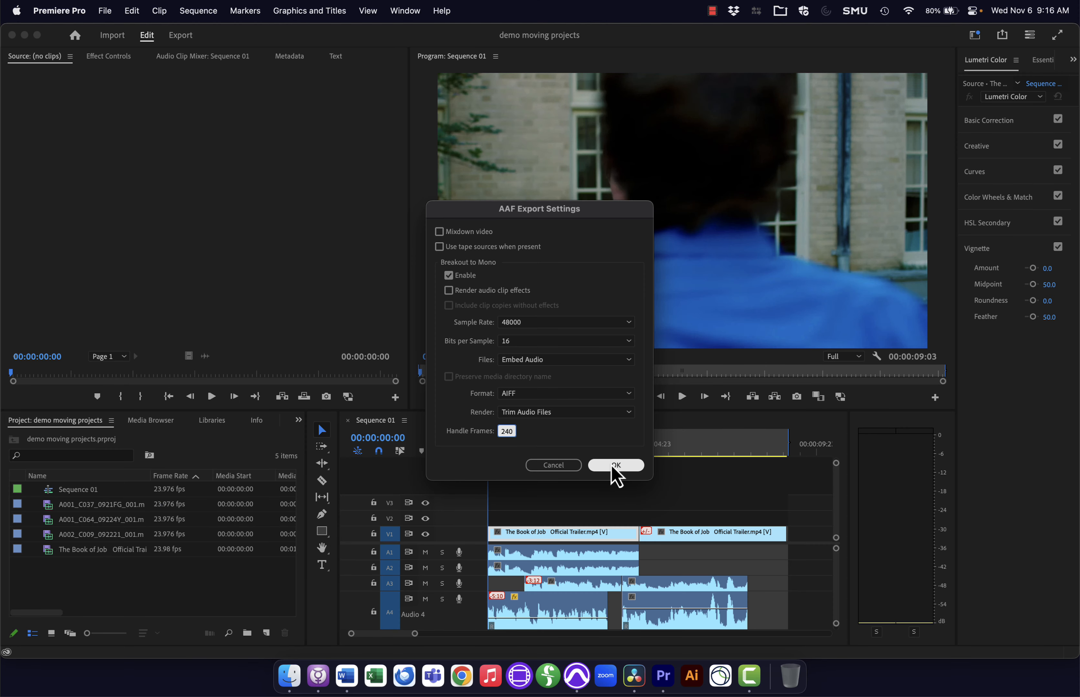
left_click(683, 583)
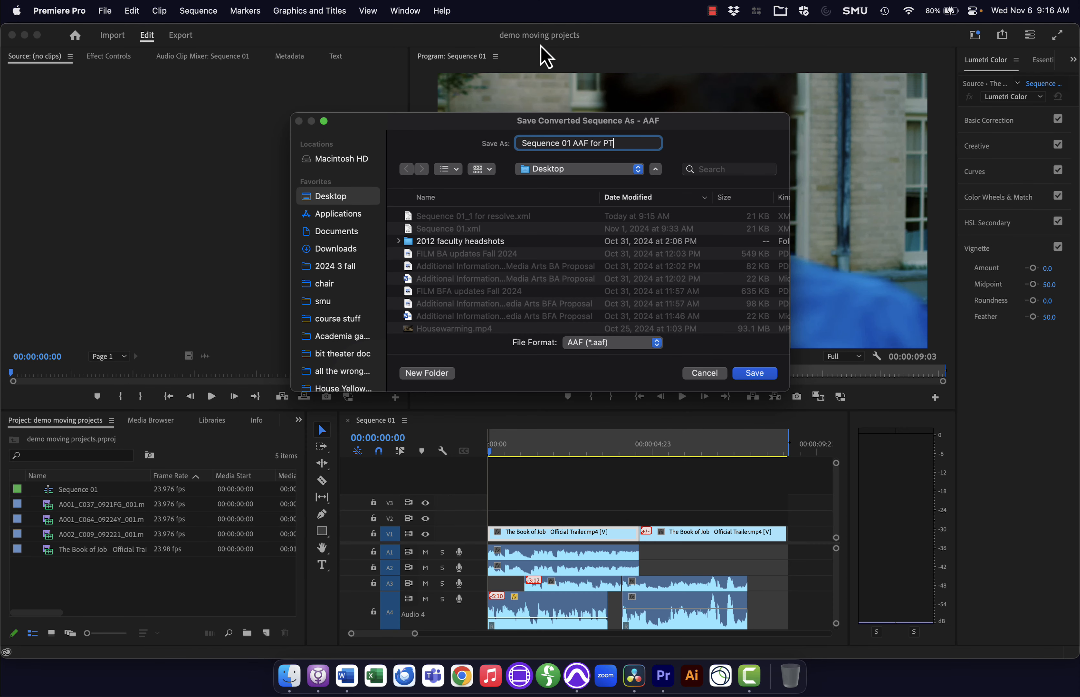
key("Return")
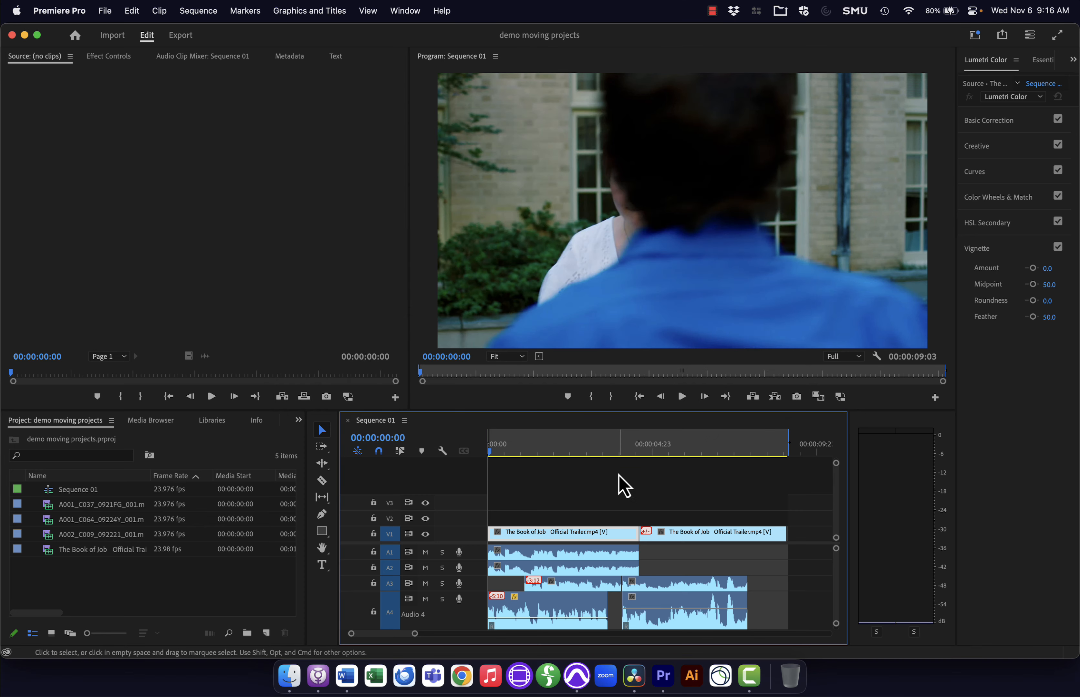
Step: Switch to the Finder to check the exported AAF and XML files on the Desktop, then return
key("super+Tab")
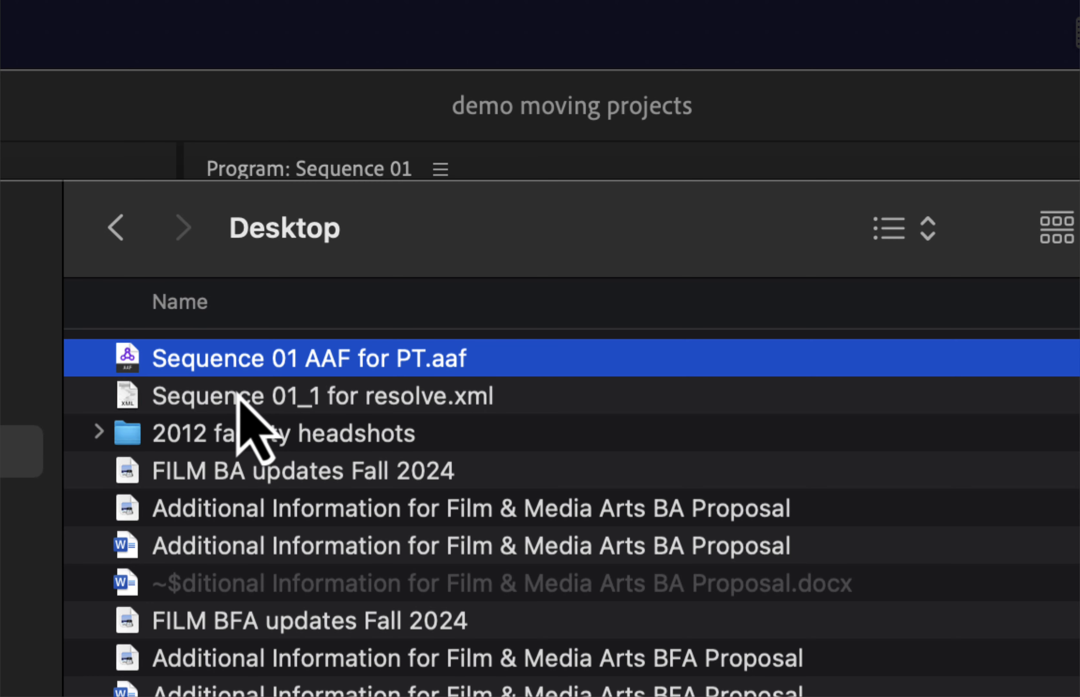
left_click(253, 401)
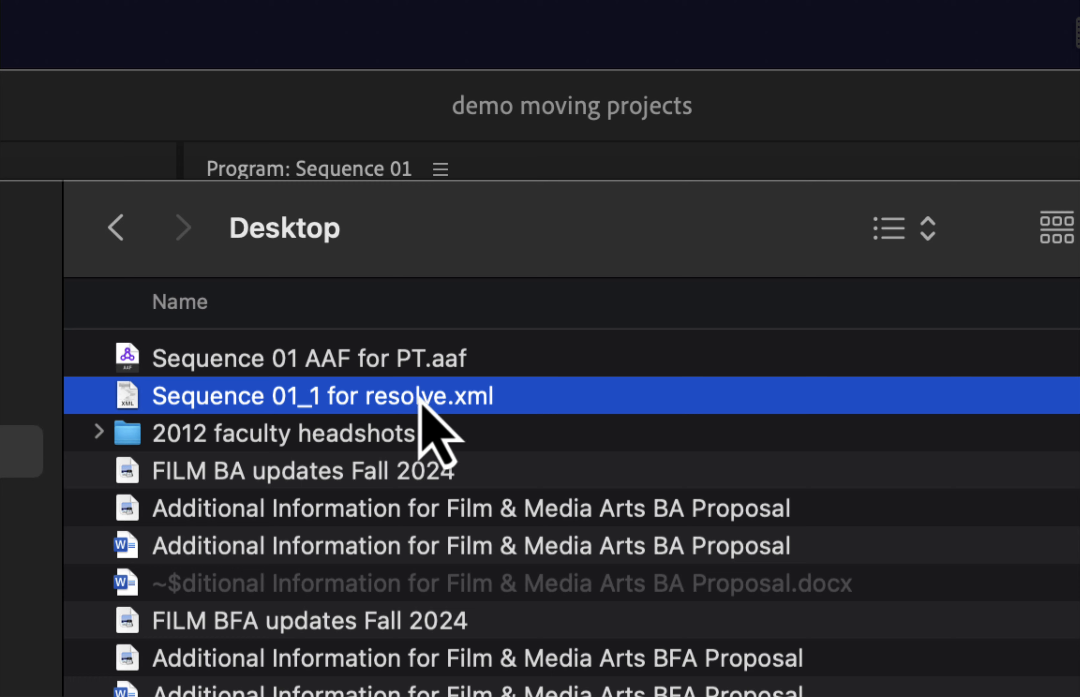
left_click(217, 362)
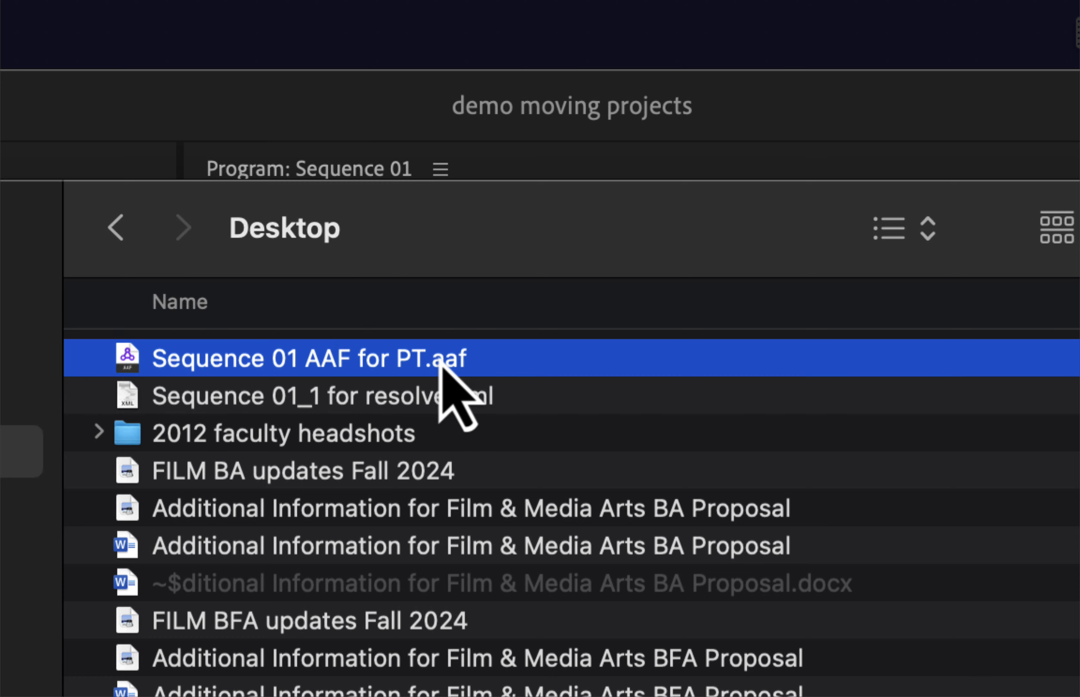
key("super+Tab")
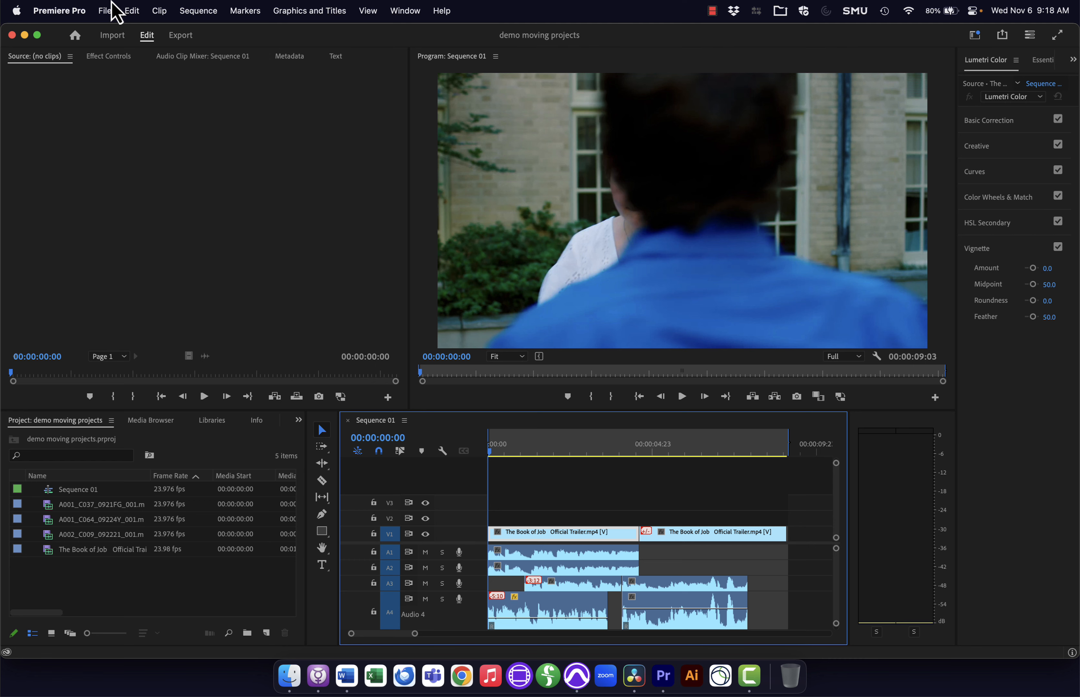
Step: Open the media export settings and set the export format to QuickTime
left_click(109, 11)
mouse_move(132, 370)
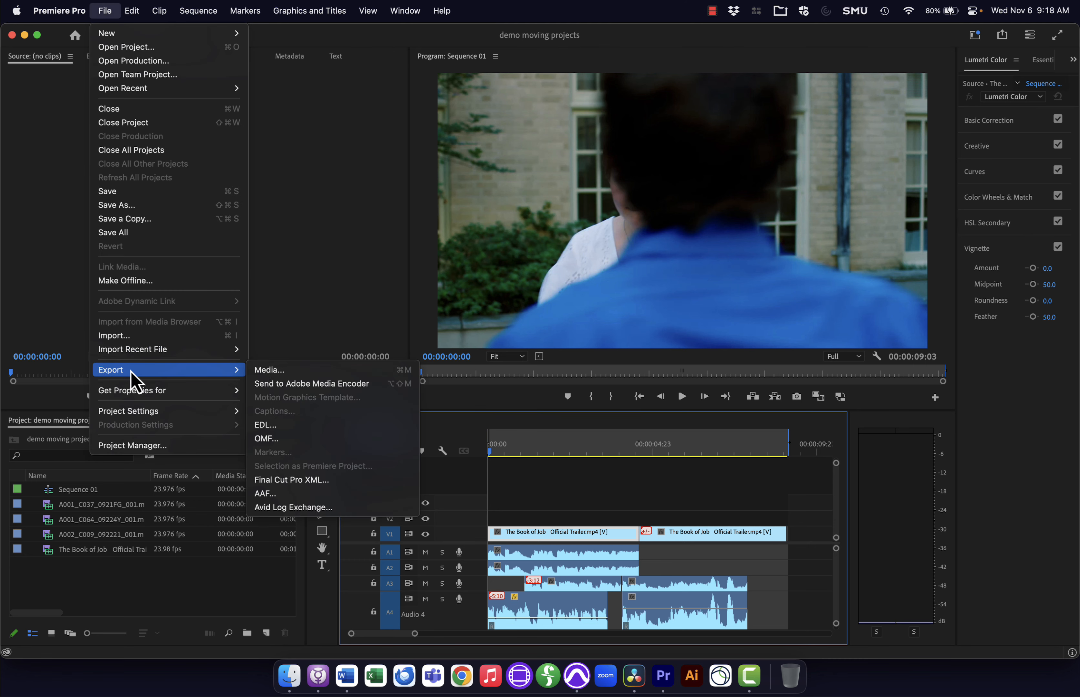
left_click(326, 371)
left_click(365, 181)
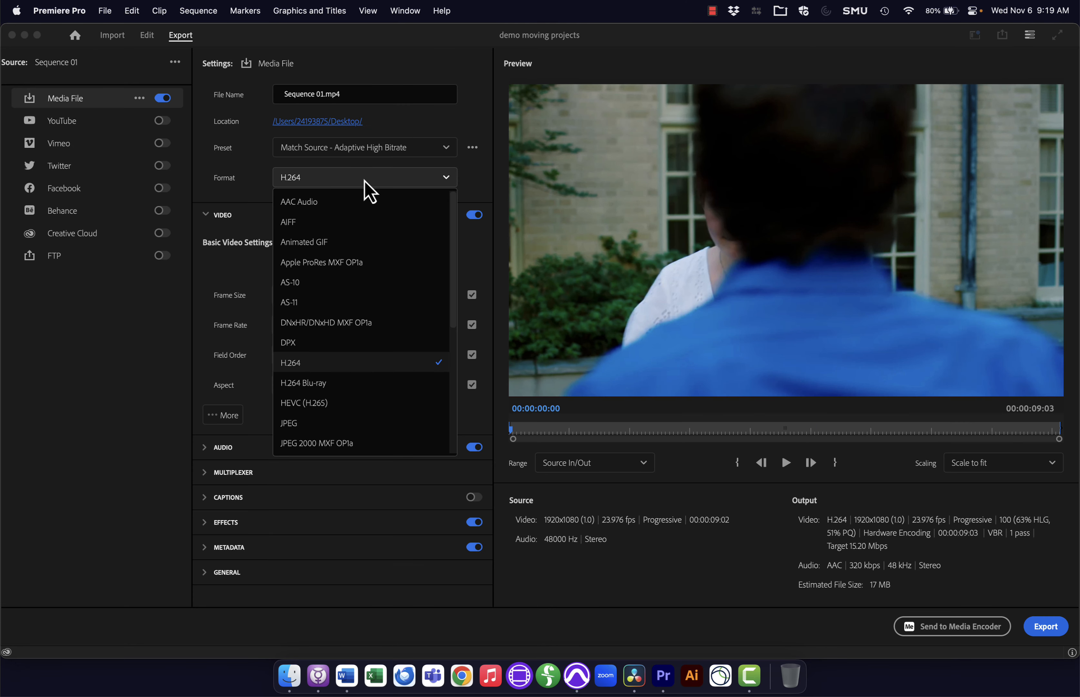
scroll(331, 406, "down", 5)
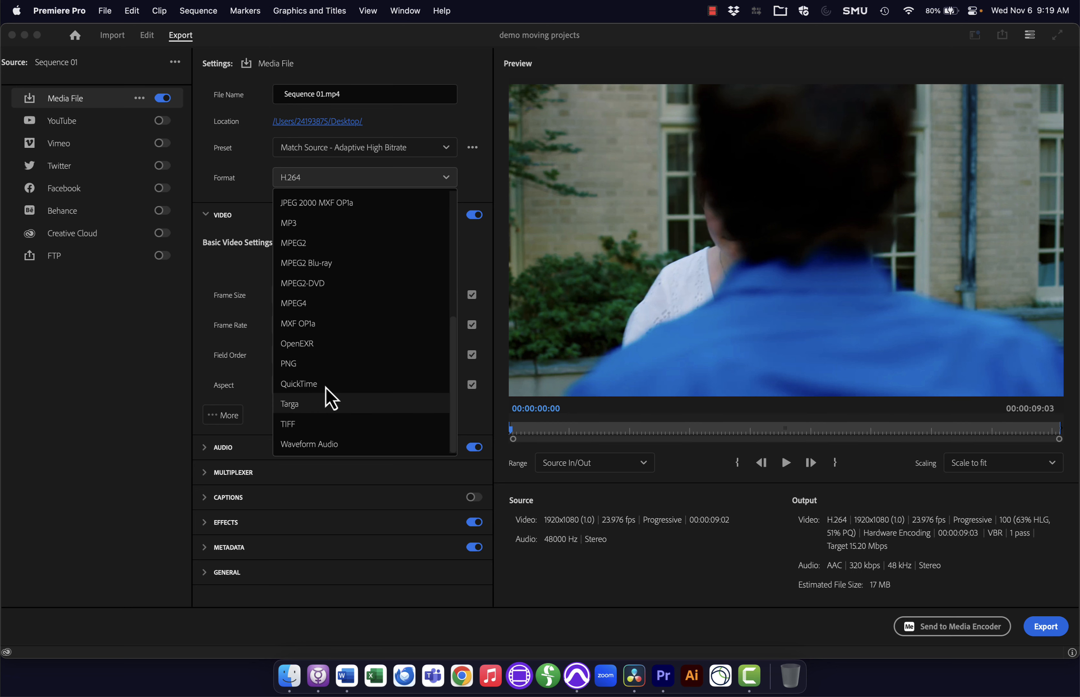
left_click(323, 385)
Step: Set the video codec to DNxHR/DNxHD with 1080p DNxHD LB 8-bit resolution
left_click(345, 267)
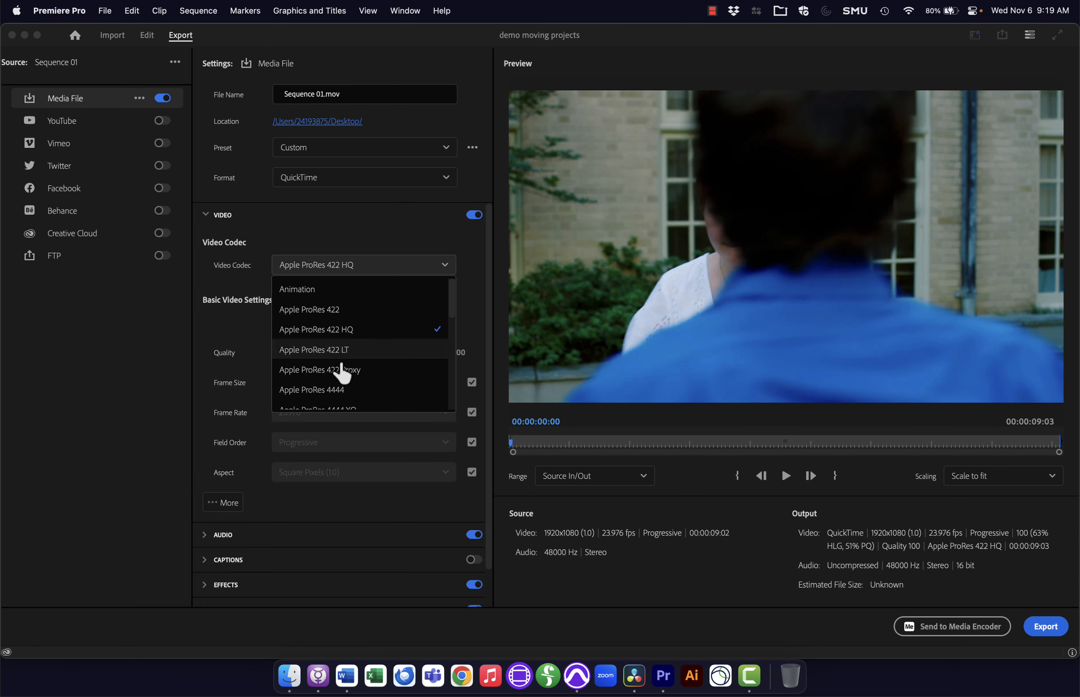
scroll(341, 372, "down", 5)
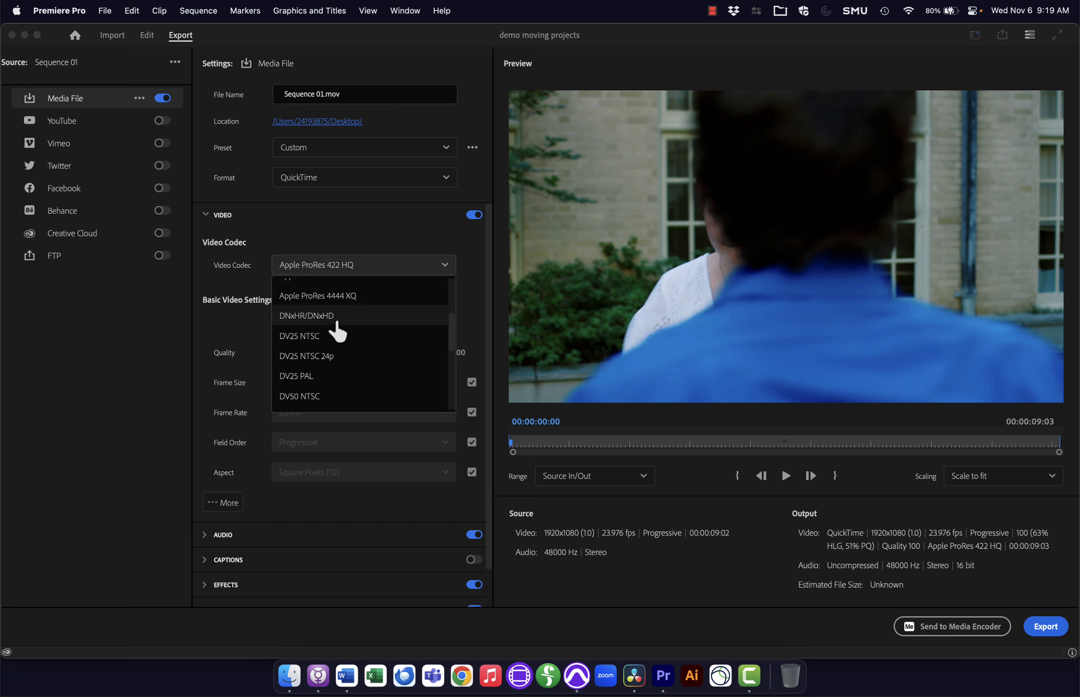
left_click(337, 320)
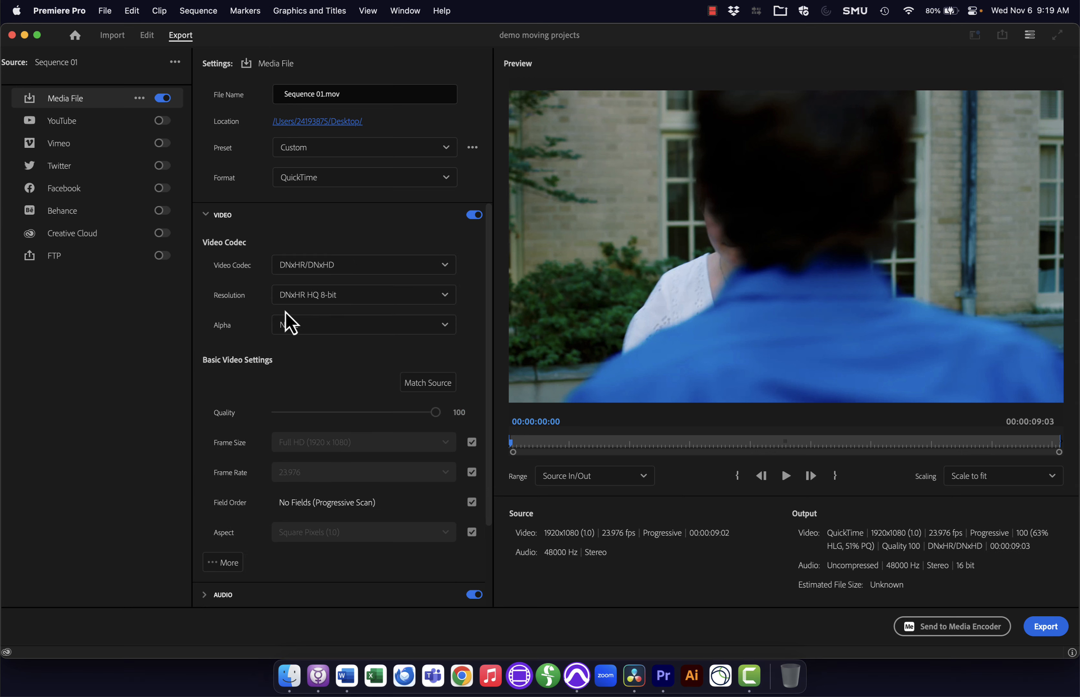
left_click(345, 297)
scroll(345, 350, "up", 1)
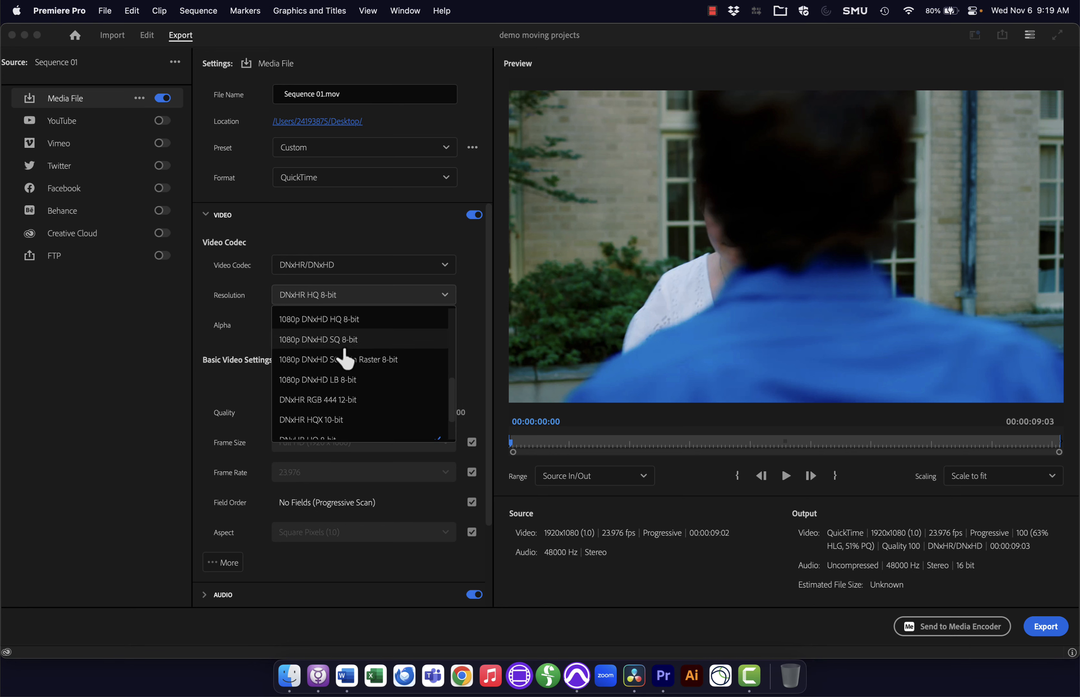
left_click(341, 383)
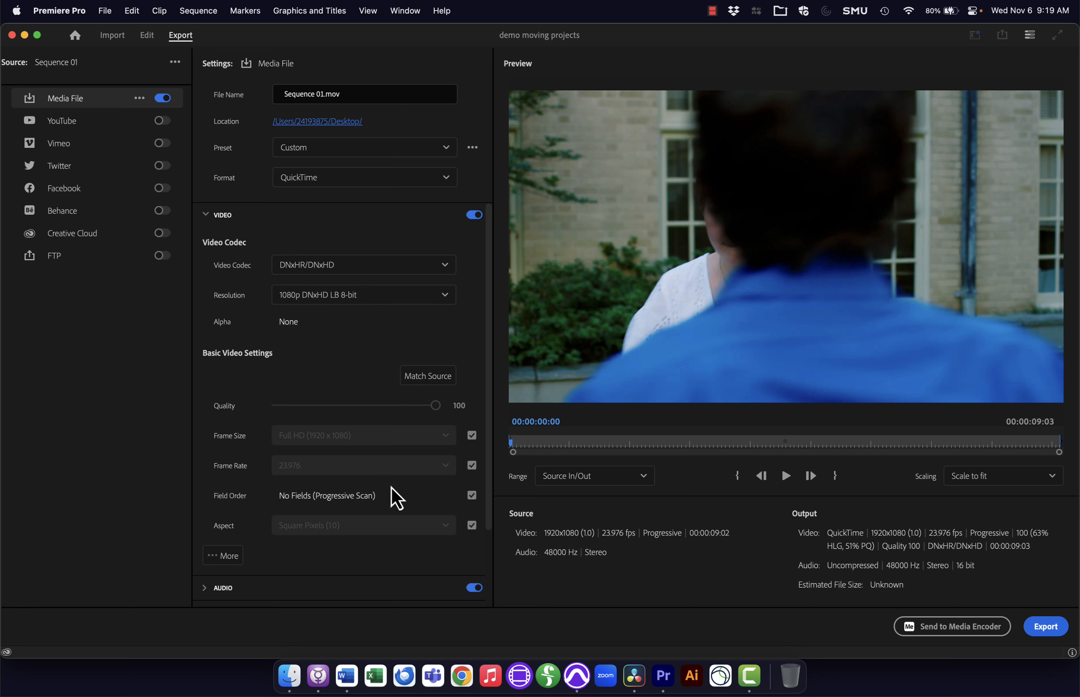
Step: Name the file Sequence 01 reference.mov and export it
left_click_drag(324, 94, 508, 239)
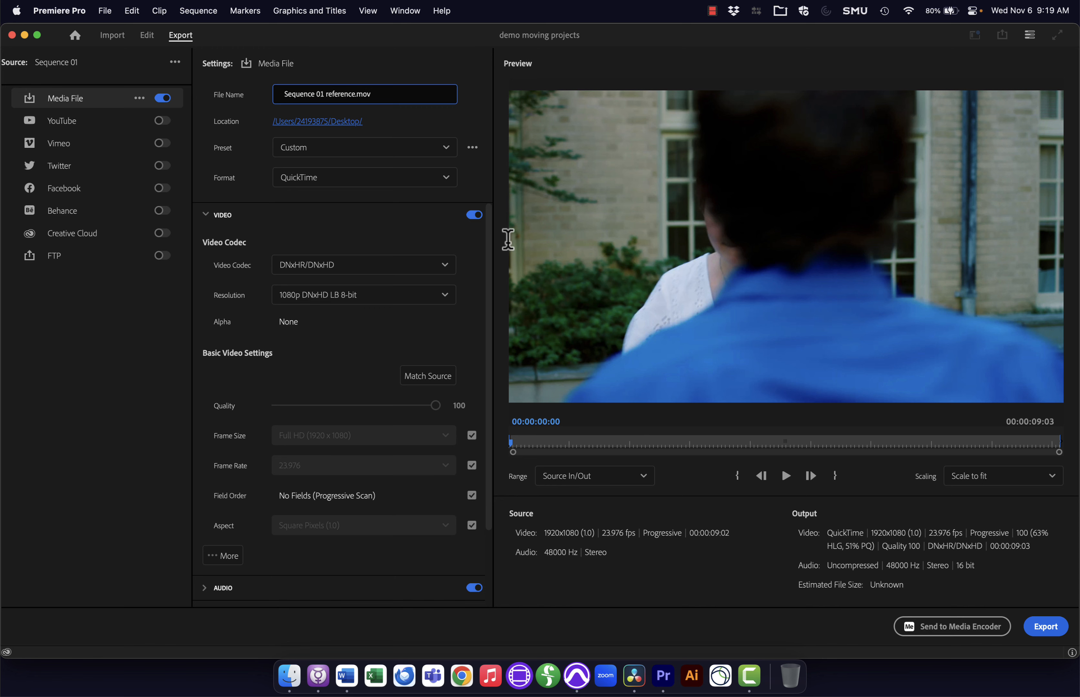
left_click(1051, 631)
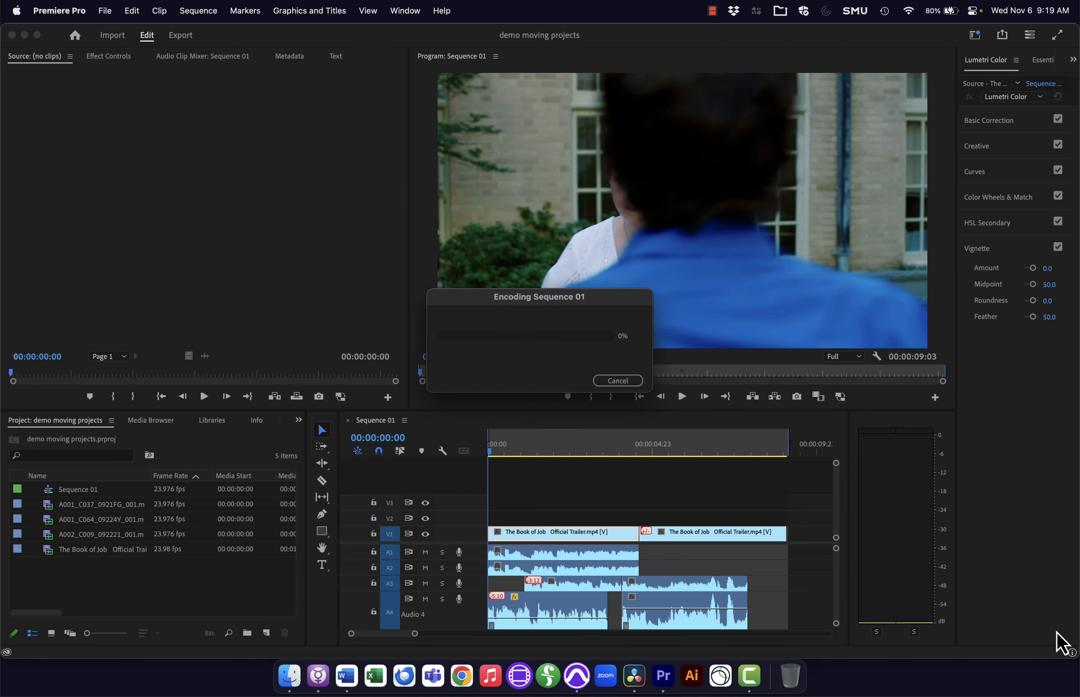
Step: Check the Desktop in the Finder for the exported reference movie
key("super+Tab")
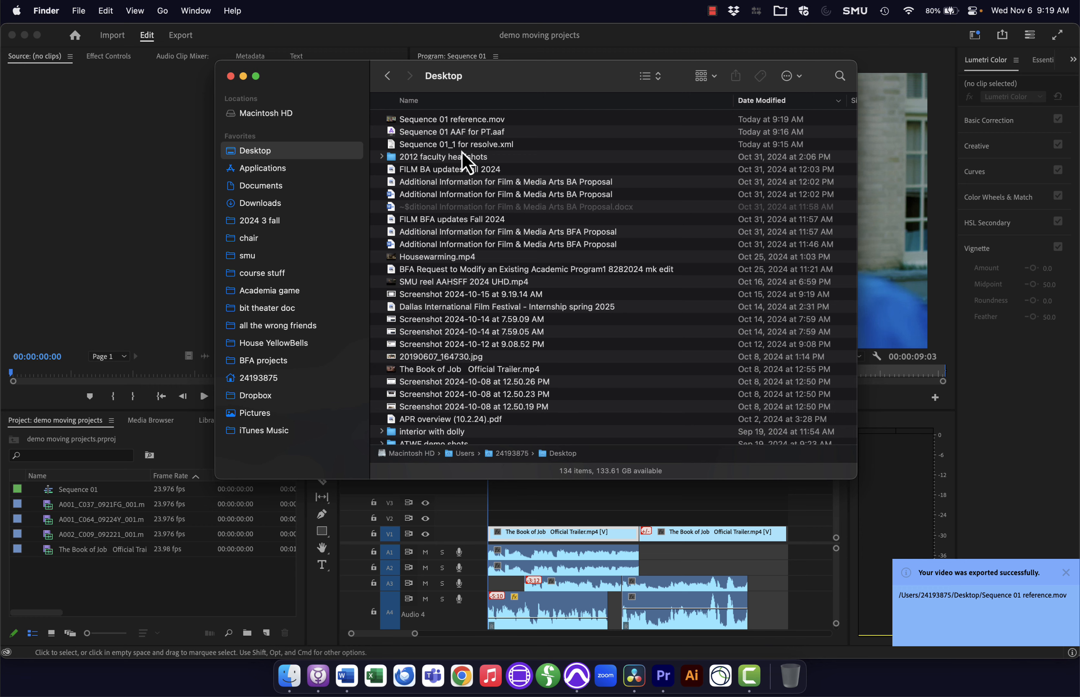
key("super+Tab")
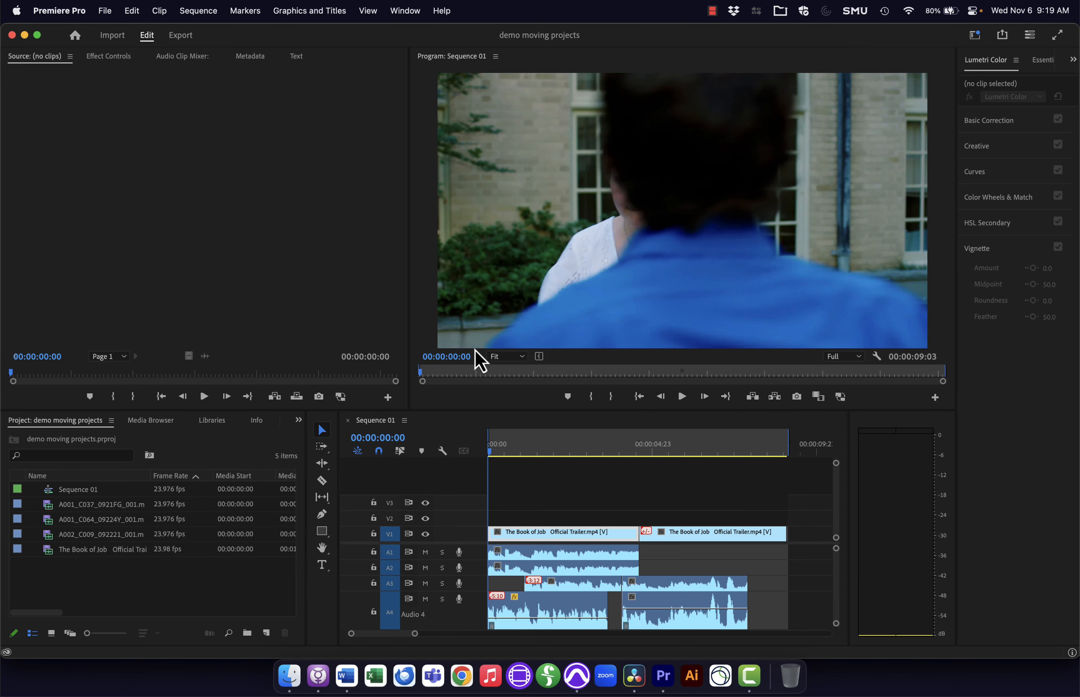
Step: Switch to DaVinci Resolve and import the timeline Sequence 01_1 for resolve.xml with the default Load XML settings
key("super+Tab")
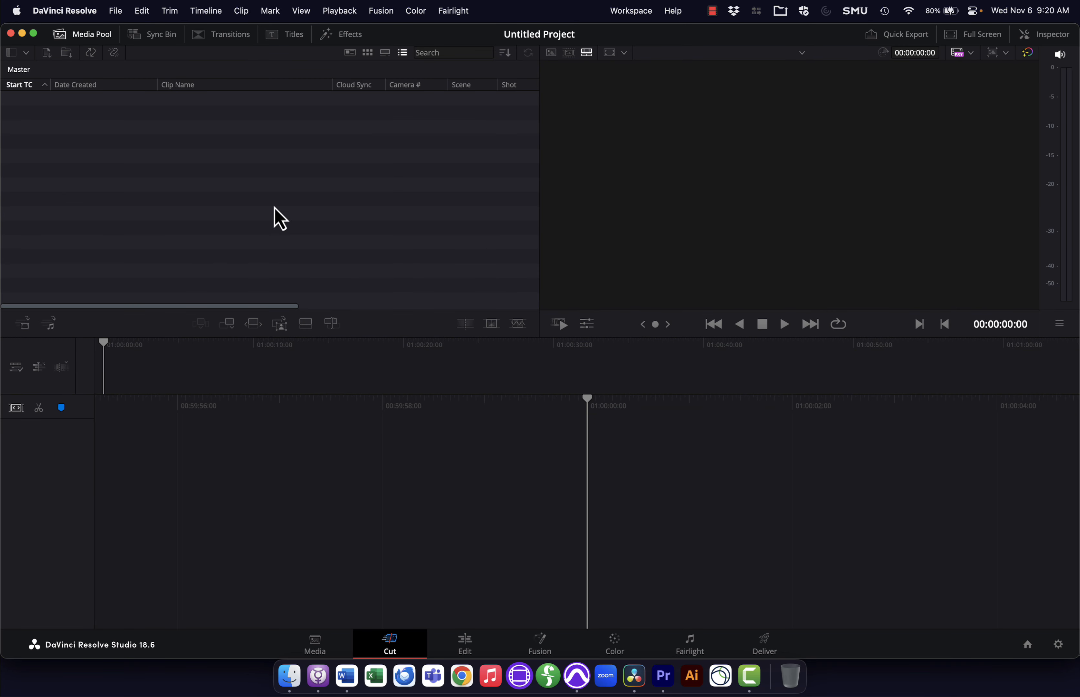
left_click(115, 11)
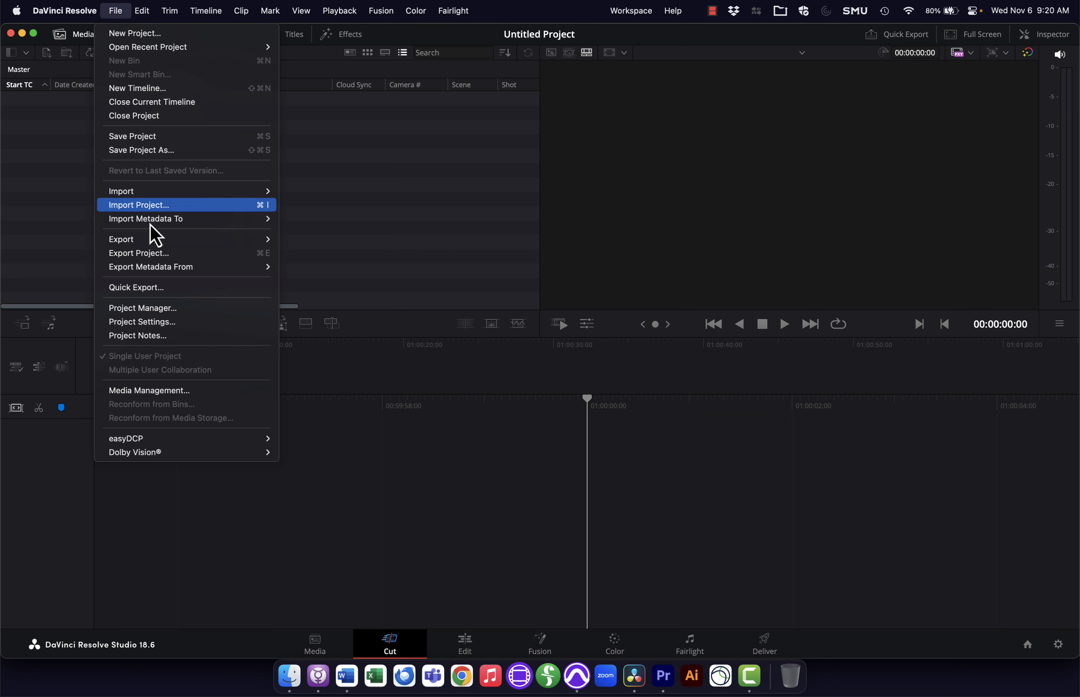
mouse_move(237, 196)
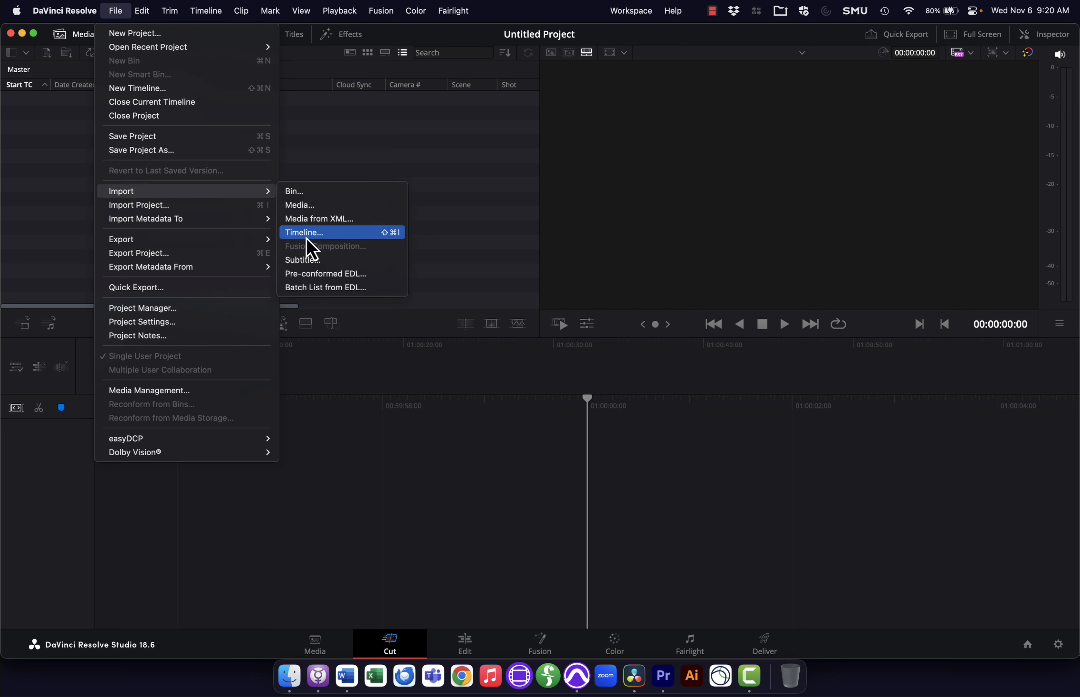
left_click(373, 231)
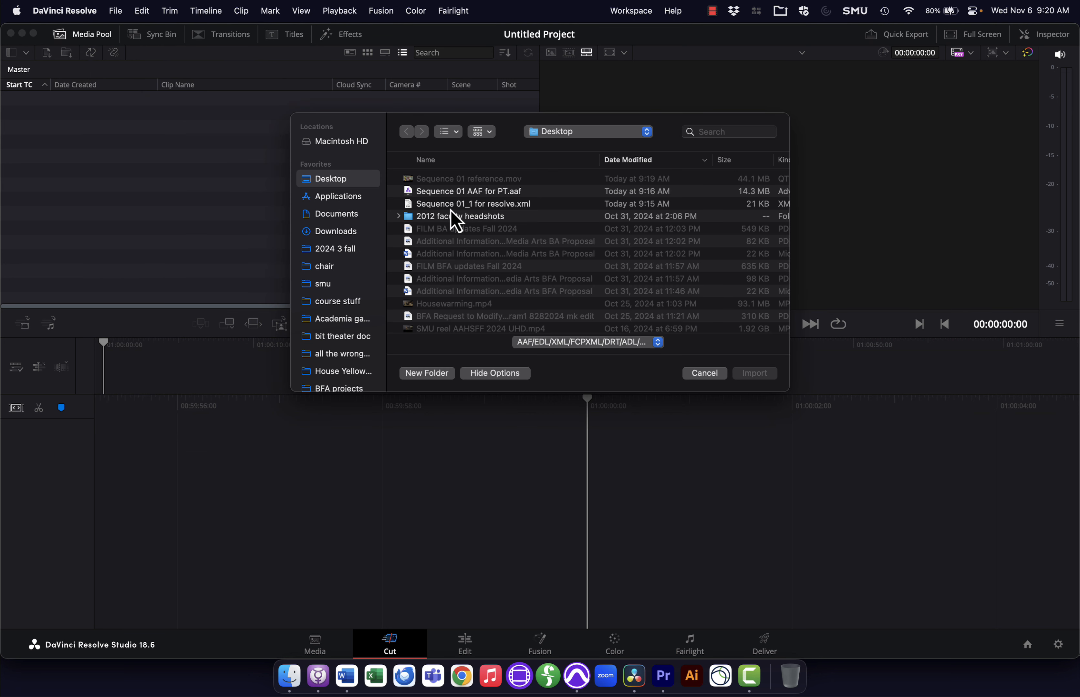
left_click(443, 204)
double_click(443, 205)
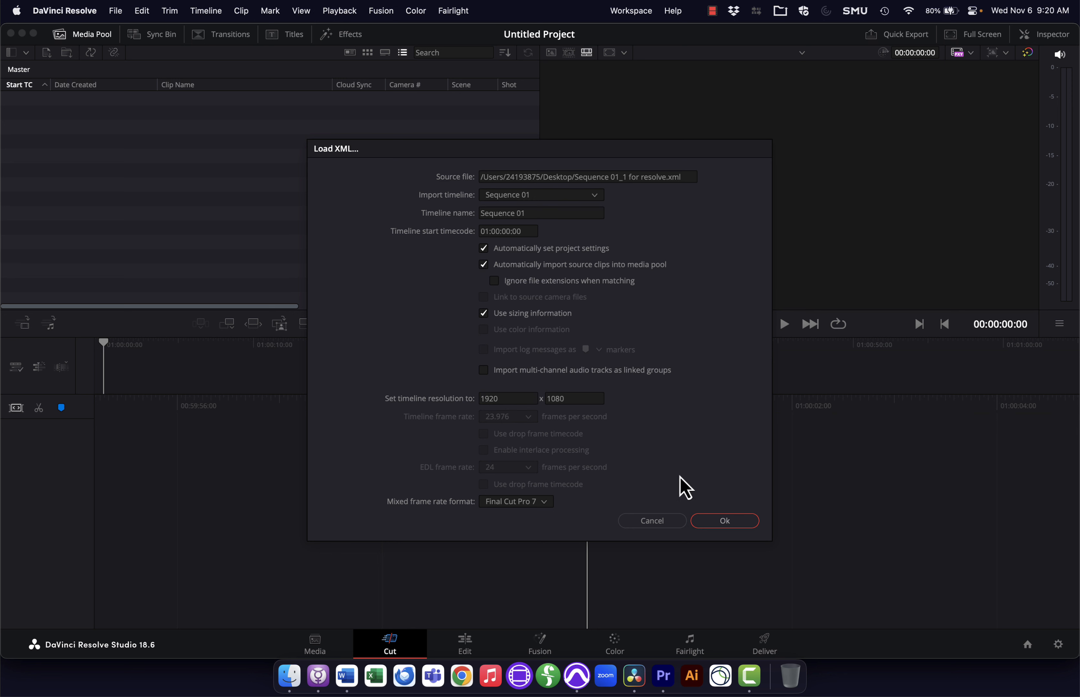
left_click(728, 520)
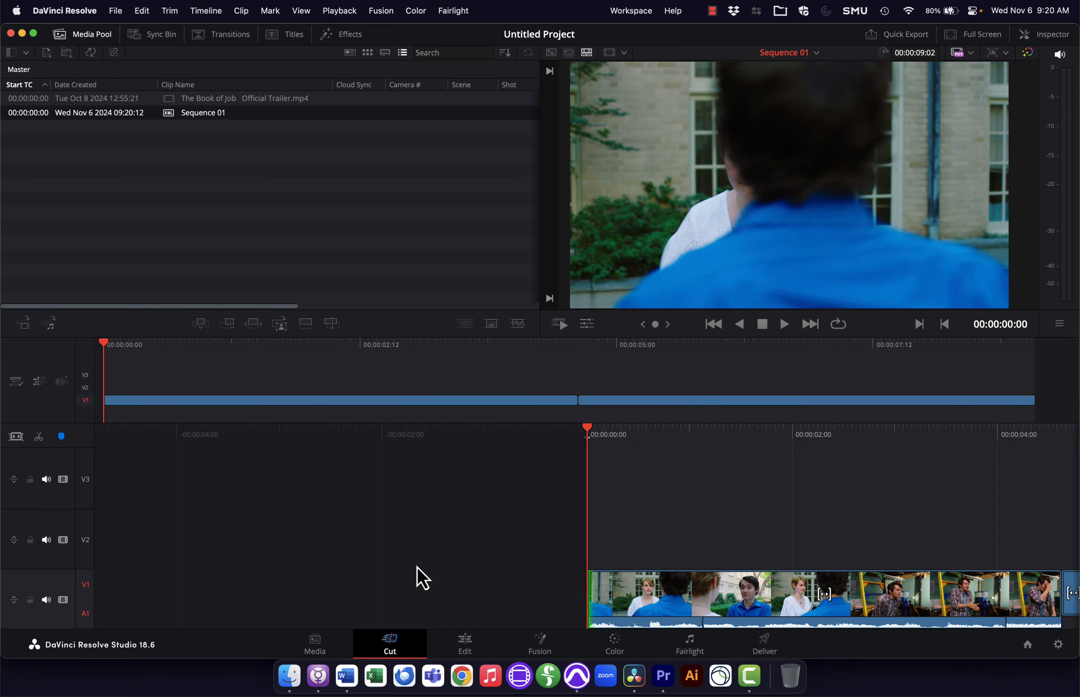
Step: Review the imported Sequence 01 timeline on the Edit and Color pages
left_click(468, 642)
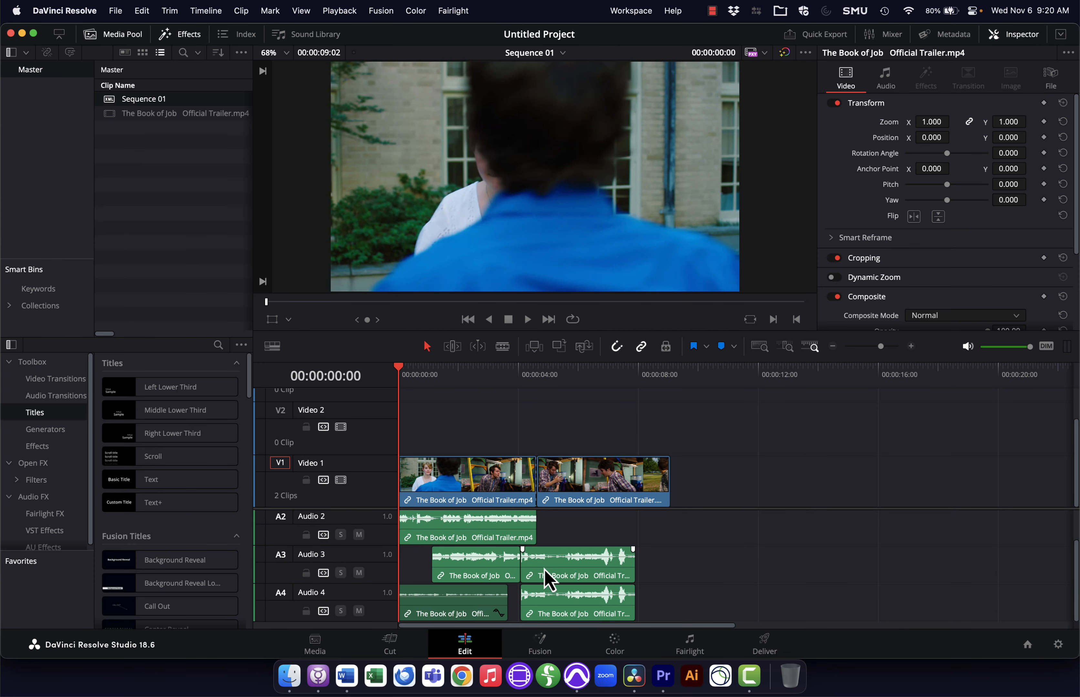
scroll(550, 578, "up", 2)
left_click_drag(488, 384, 579, 381)
left_click(615, 649)
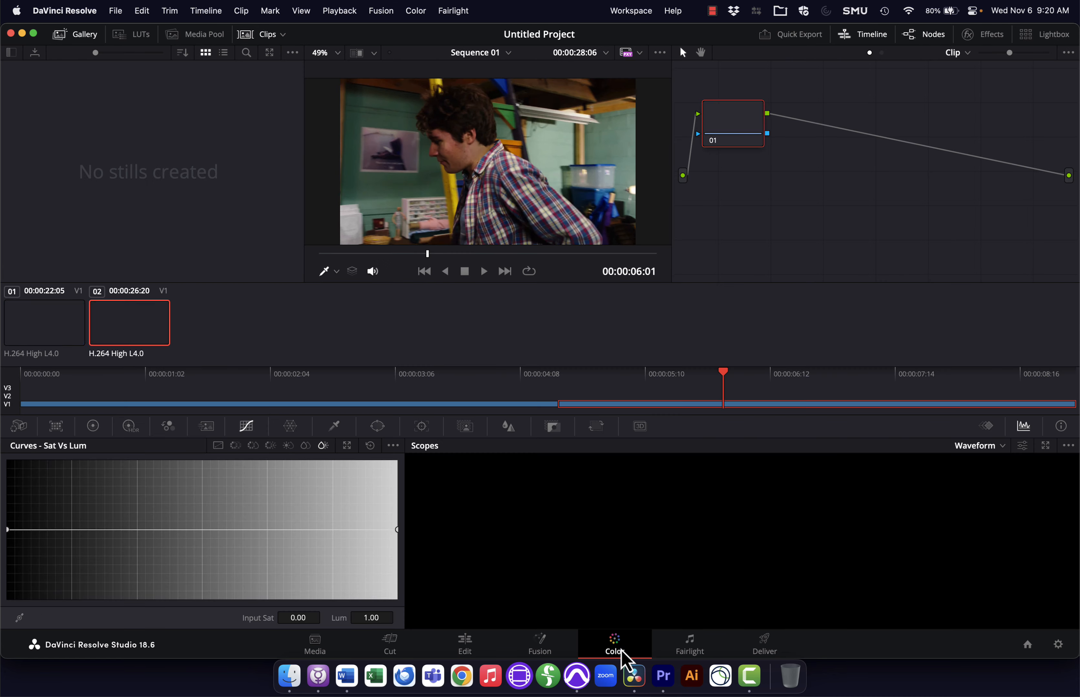
left_click(464, 644)
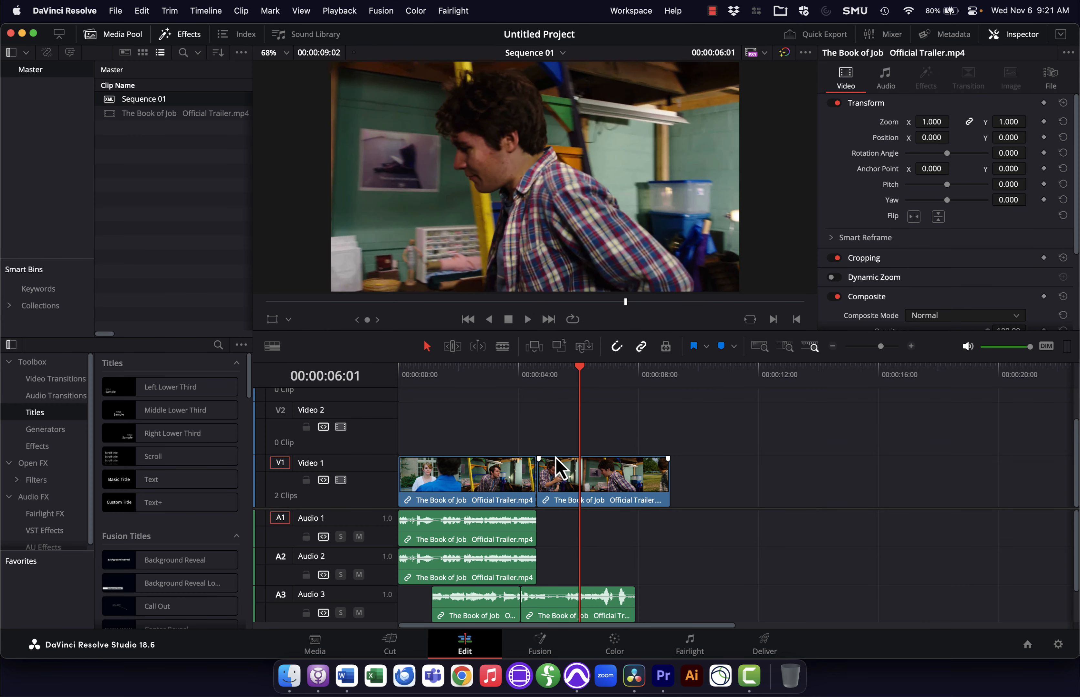
Step: Switch to Pro Tools and open Sequence 01 AAF for PT.aaf as a new session, importing all its tracks
key("super+Tab")
key("super+Tab")
key("super+Tab")
key("super+Tab")
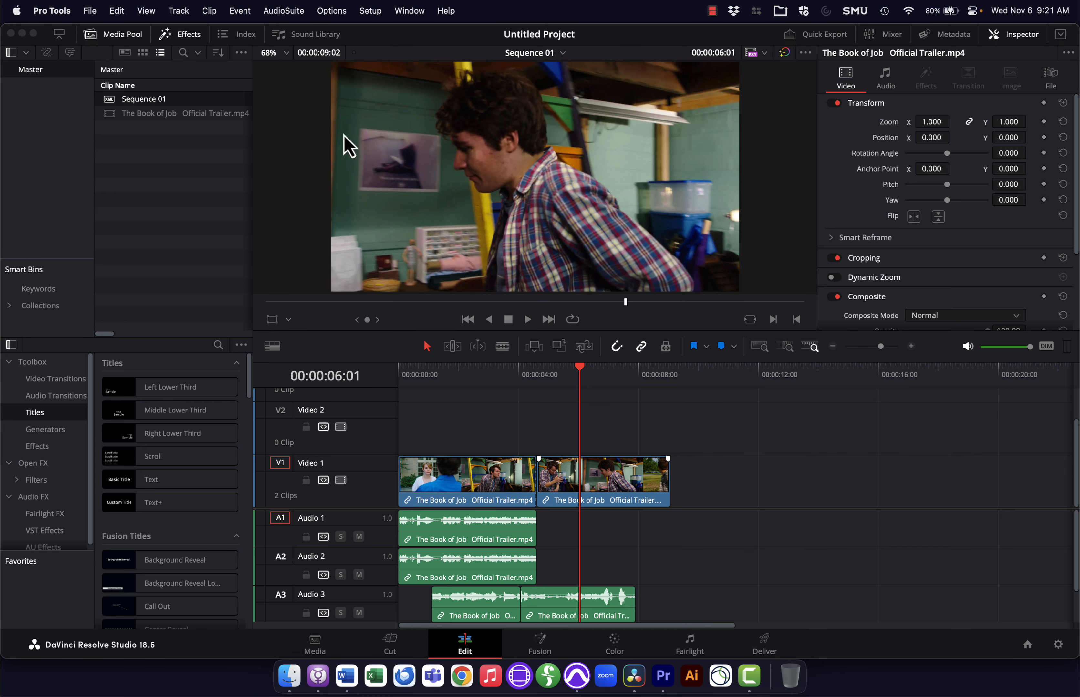
left_click(89, 10)
mouse_move(110, 52)
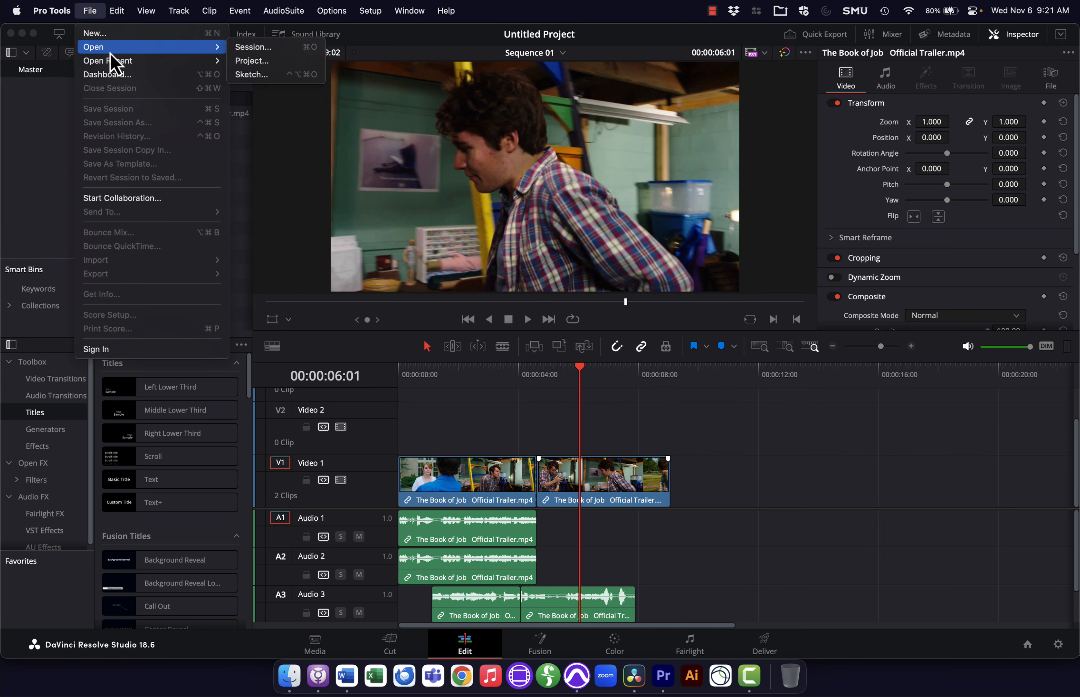
left_click(258, 49)
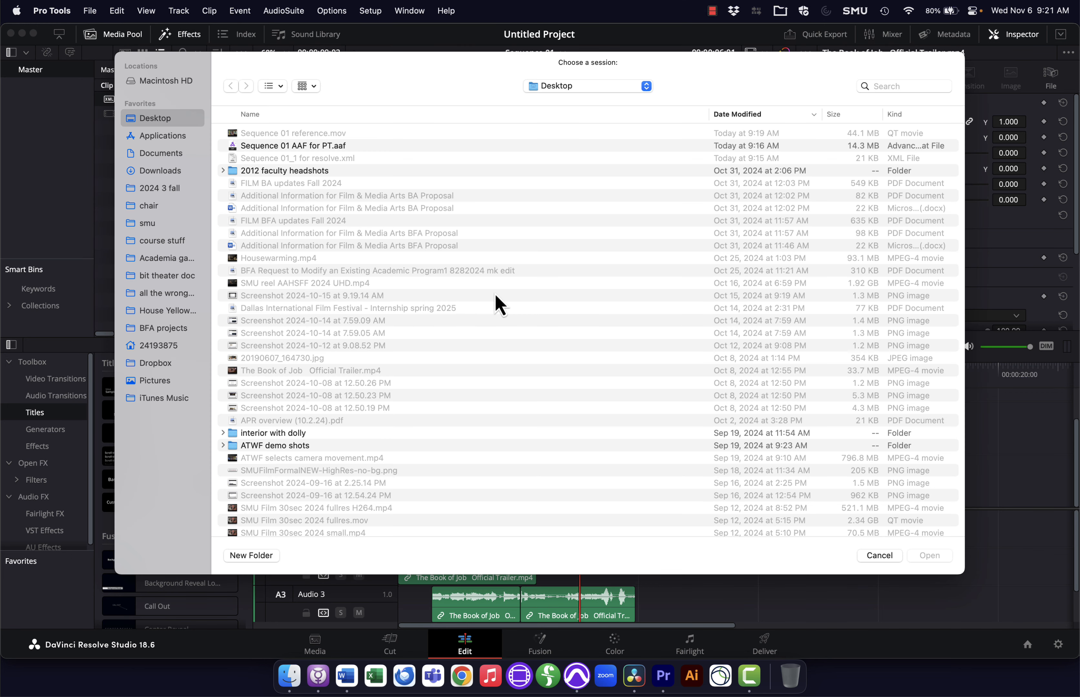
left_click(292, 145)
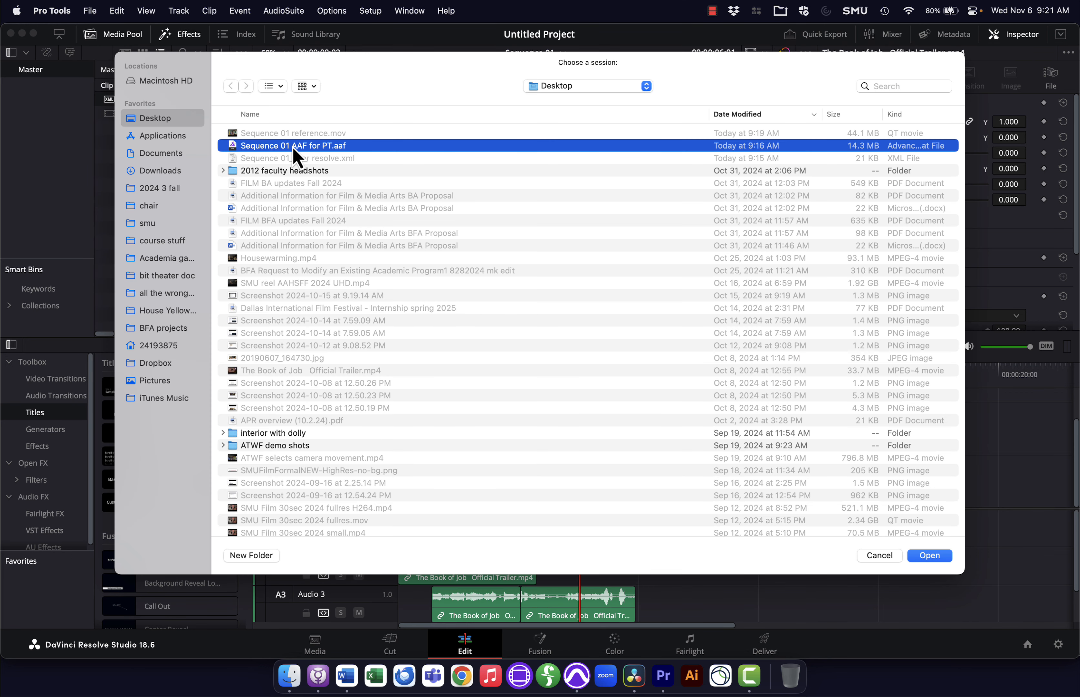
double_click(292, 146)
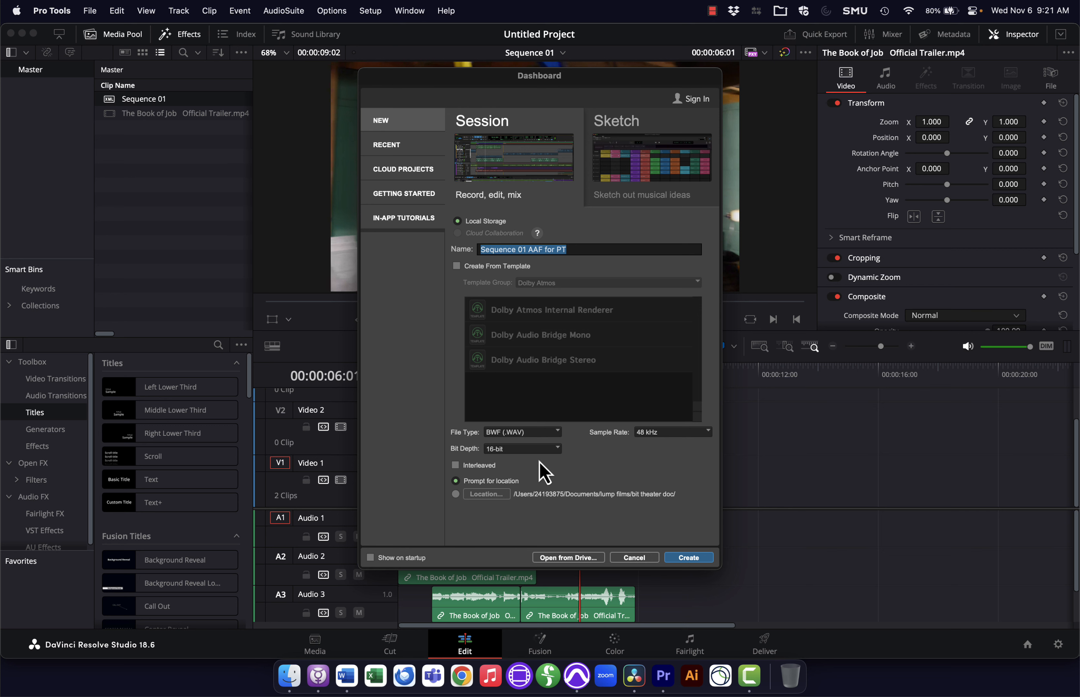
left_click(686, 558)
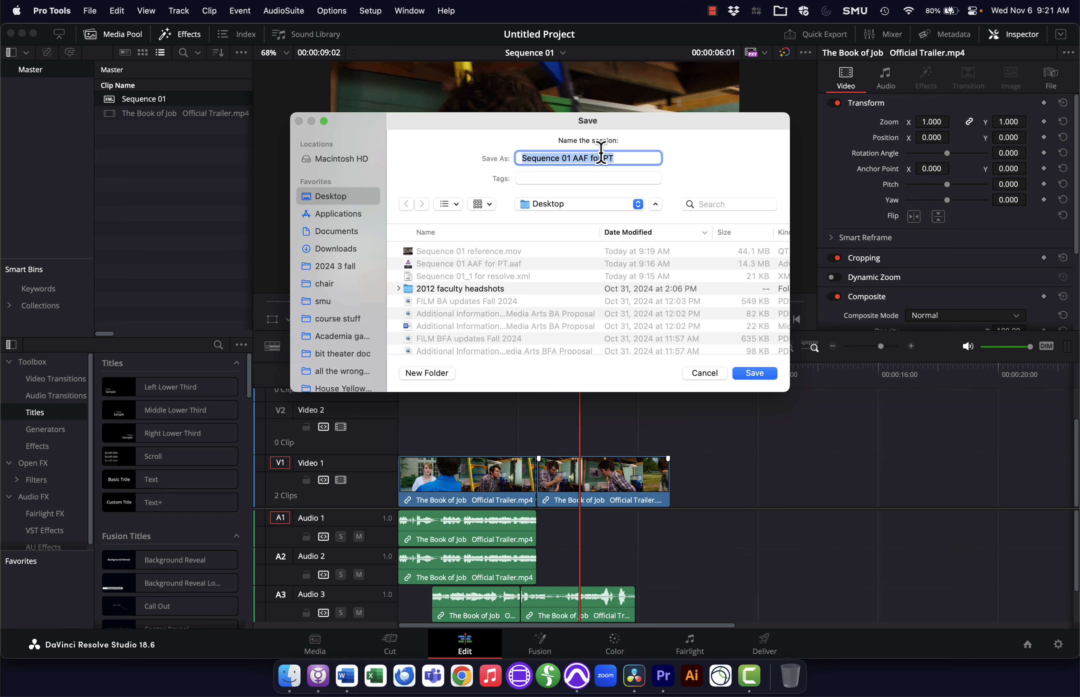
key("Return")
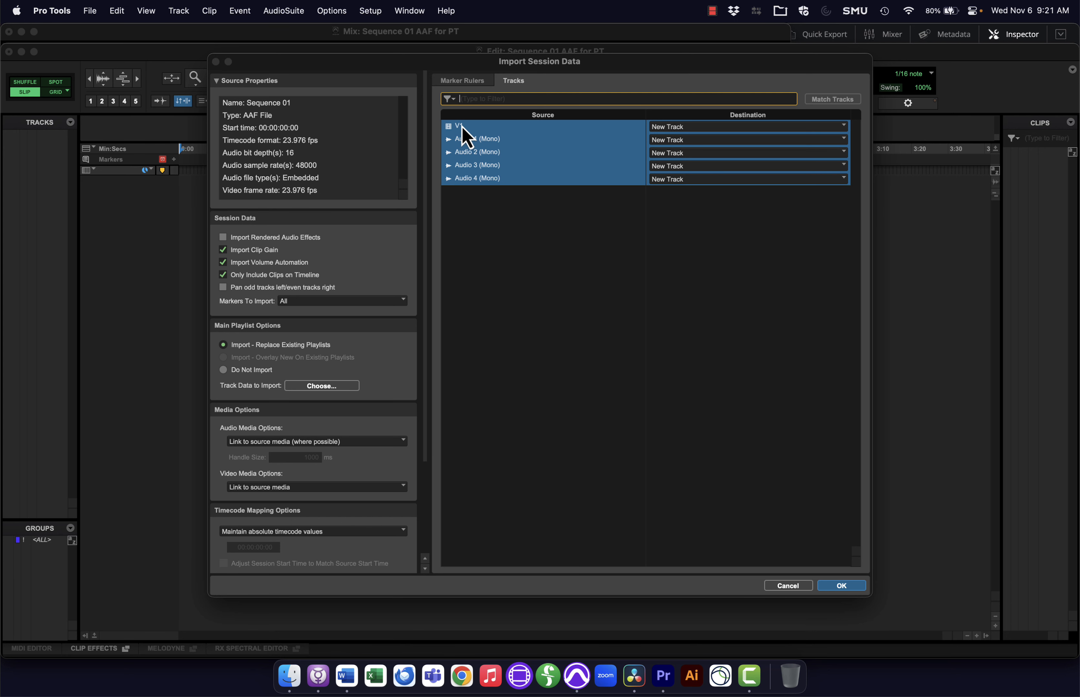
left_click(842, 586)
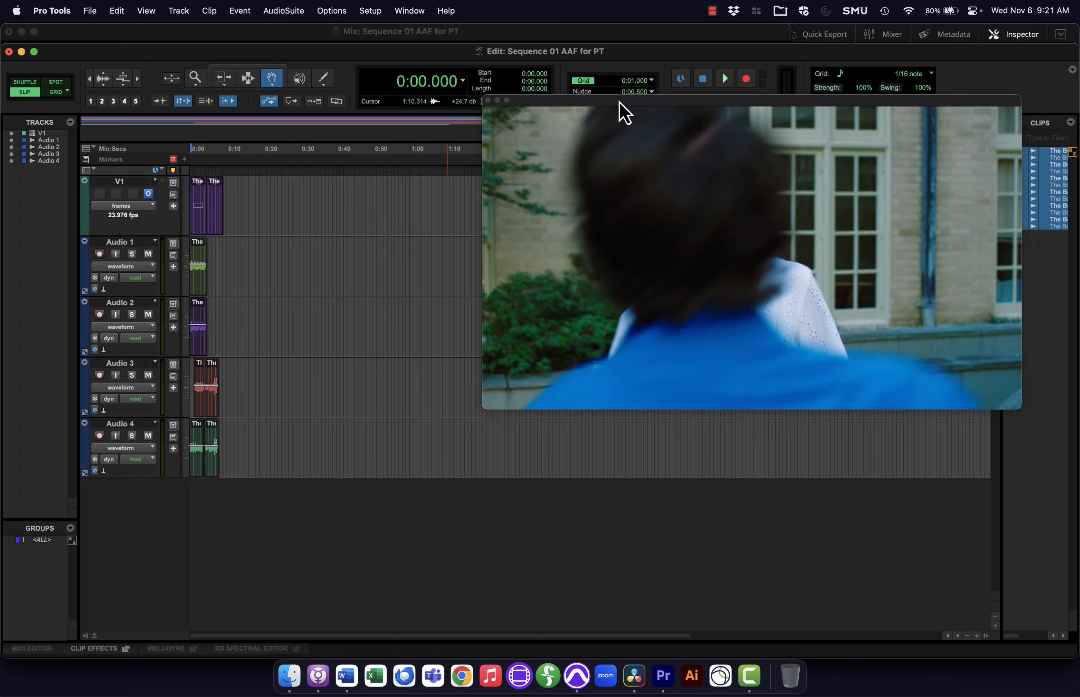
Step: Delete the V1 video track from the session
left_click_drag(619, 102, 836, 105)
left_click(135, 82)
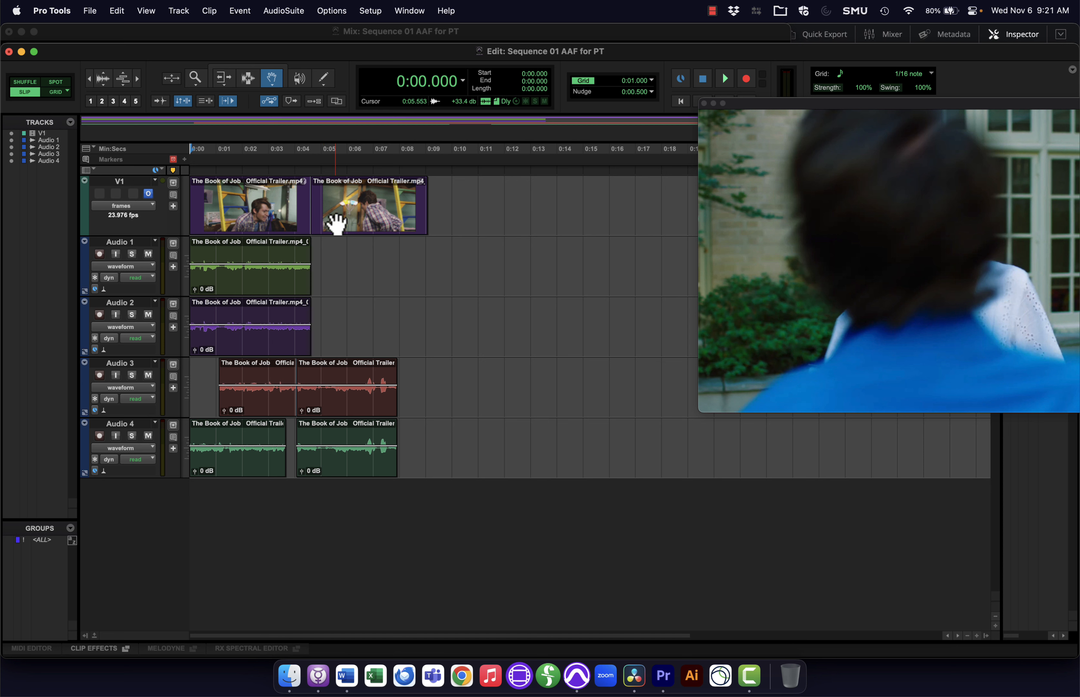
left_click(124, 183)
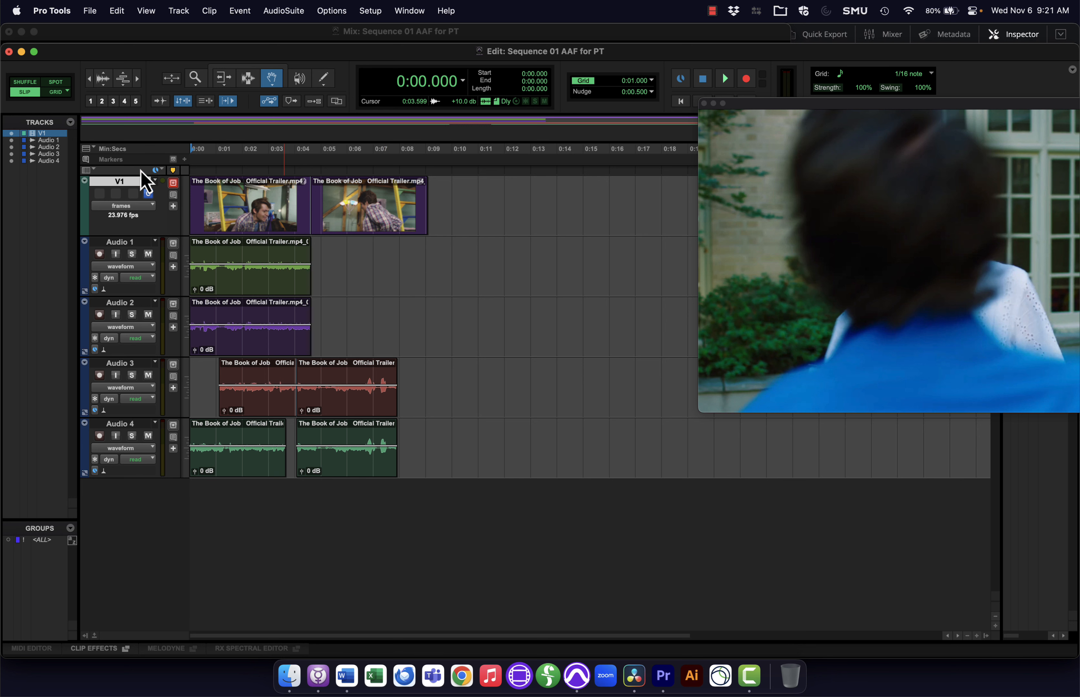
right_click(132, 184)
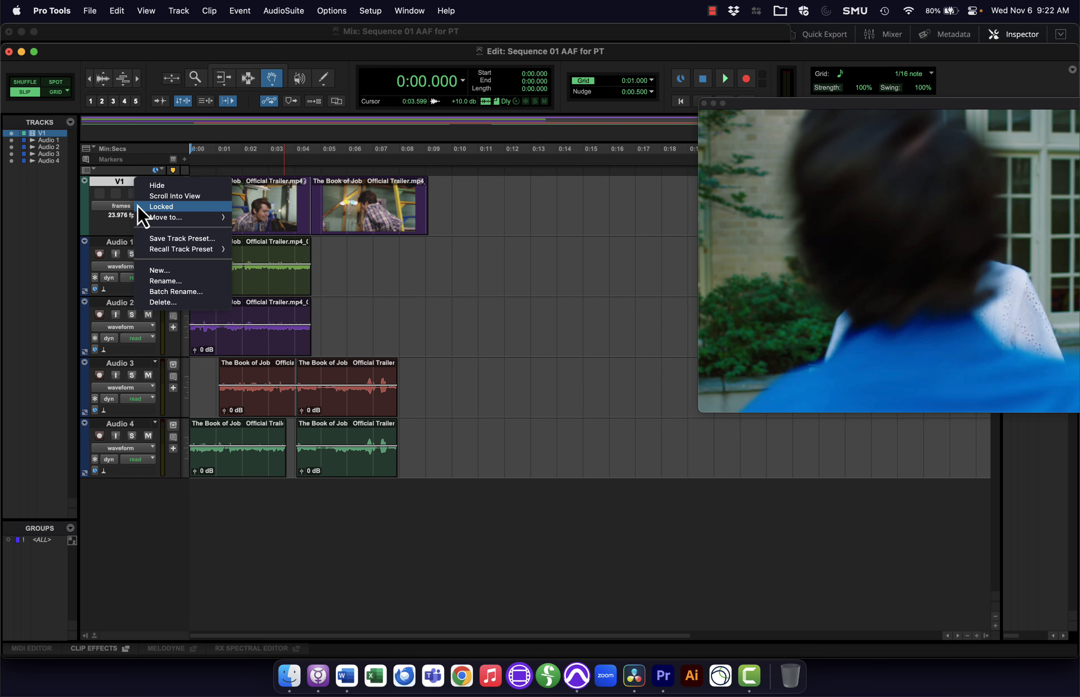
left_click(145, 313)
key("Return")
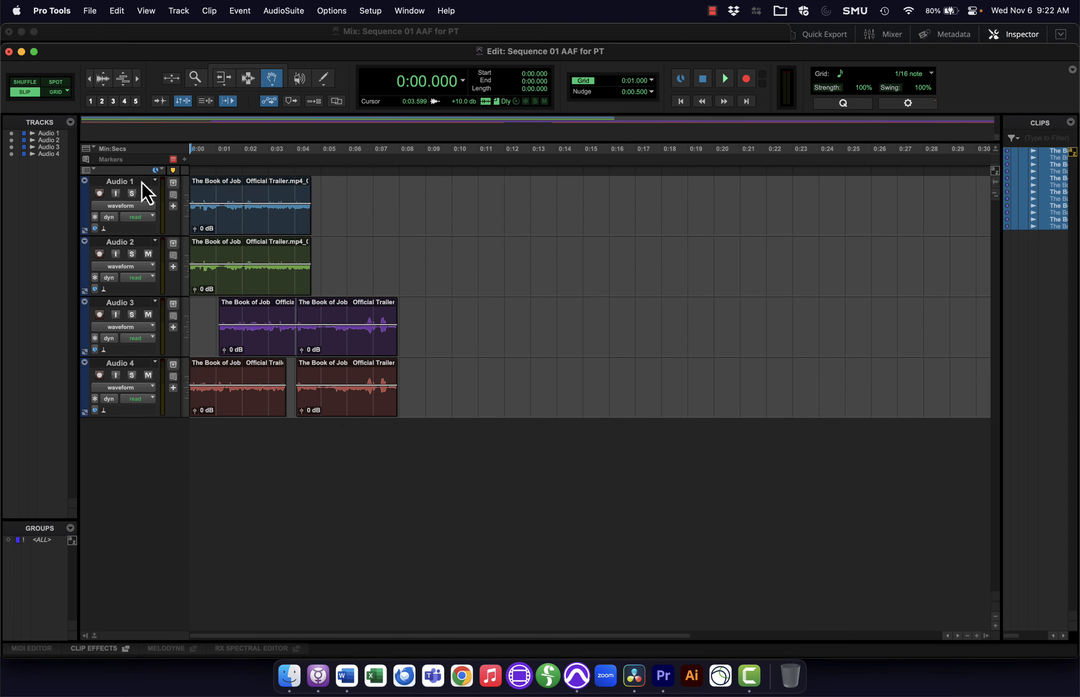
Step: Import Sequence 01 reference.mov at session start with its audio, and hide the reference audio track
left_click(88, 9)
mouse_move(169, 234)
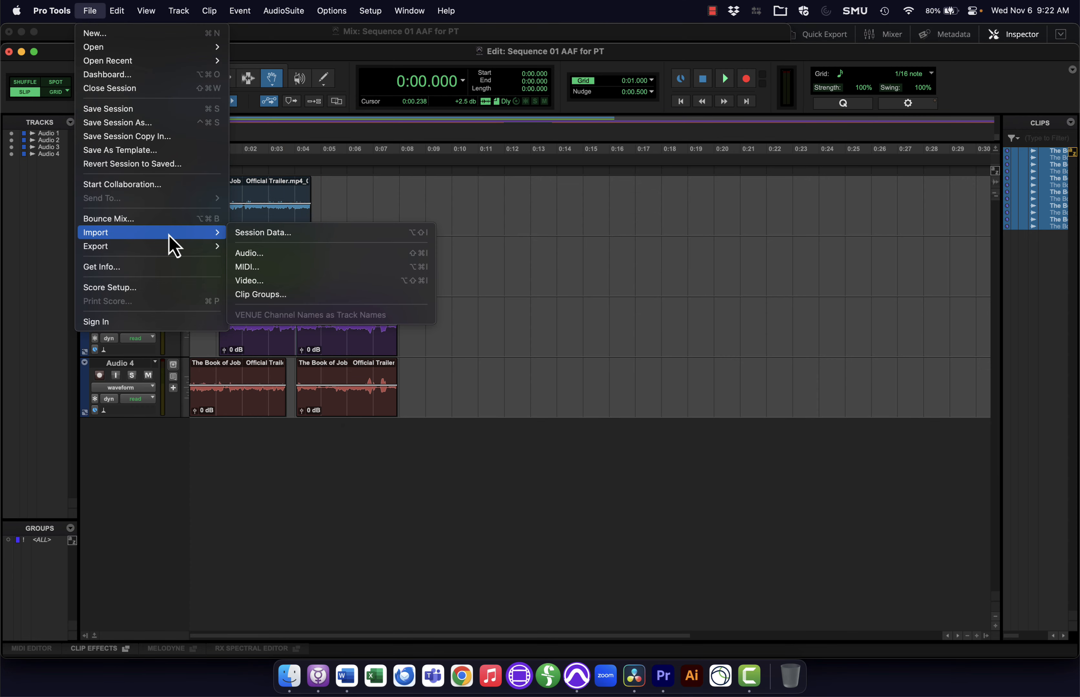
left_click(278, 280)
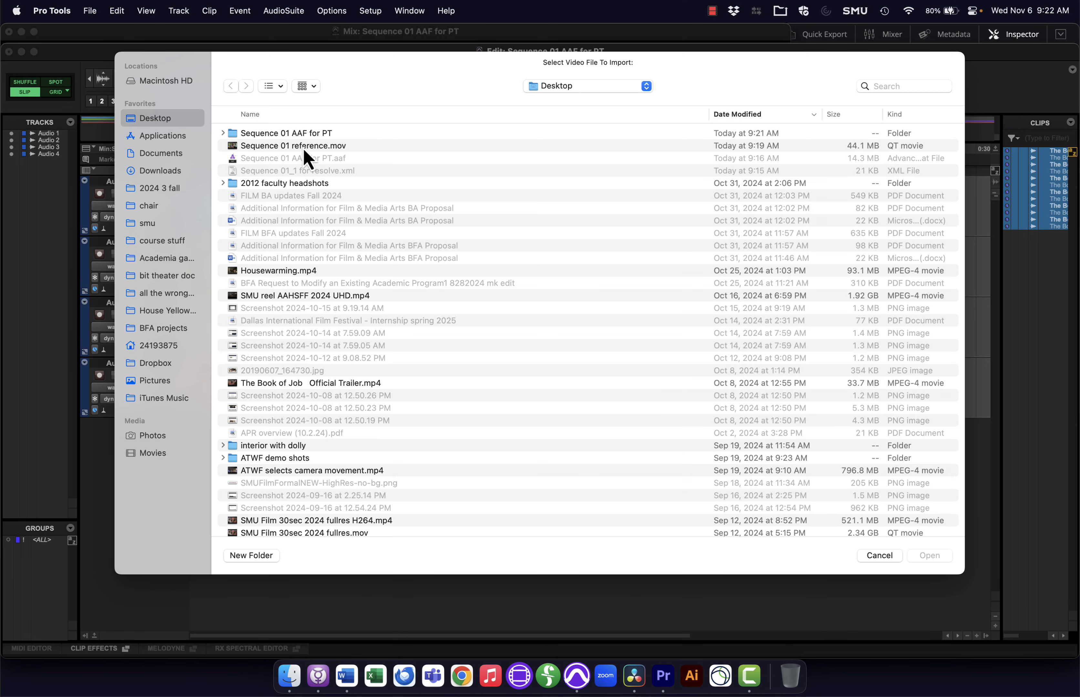
double_click(304, 152)
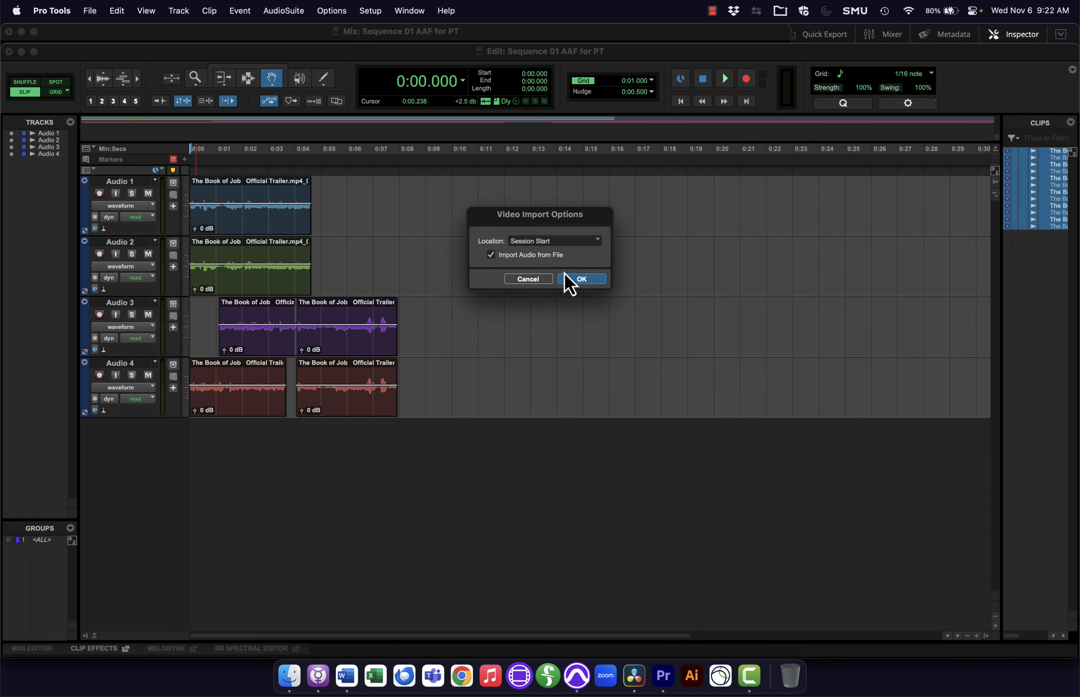
left_click(567, 278)
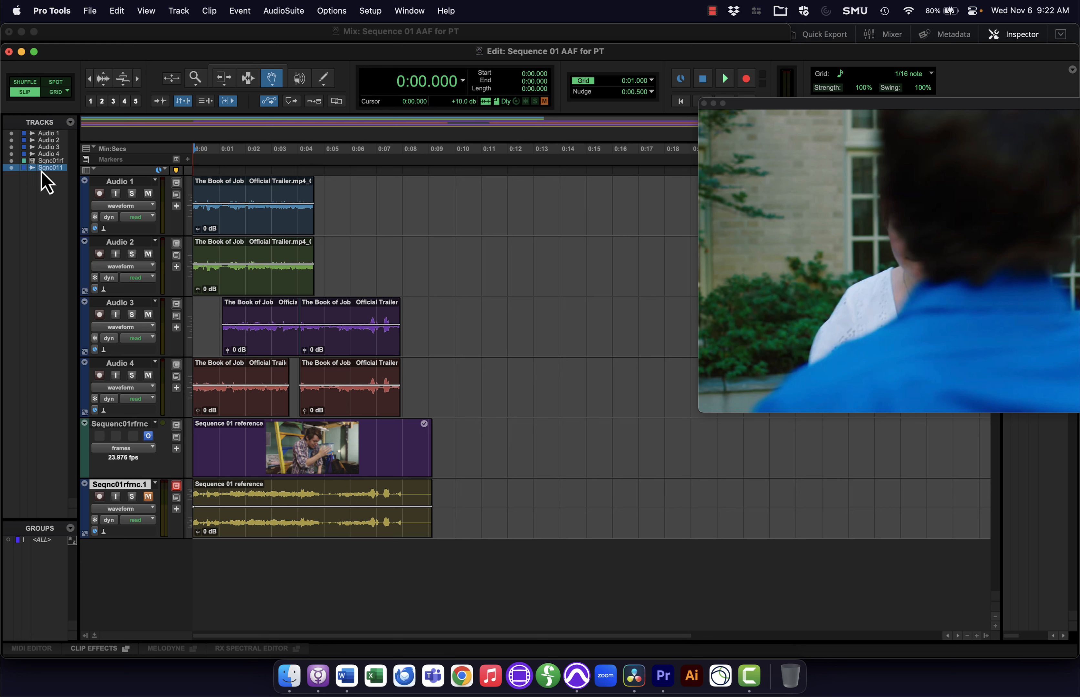
left_click(11, 168)
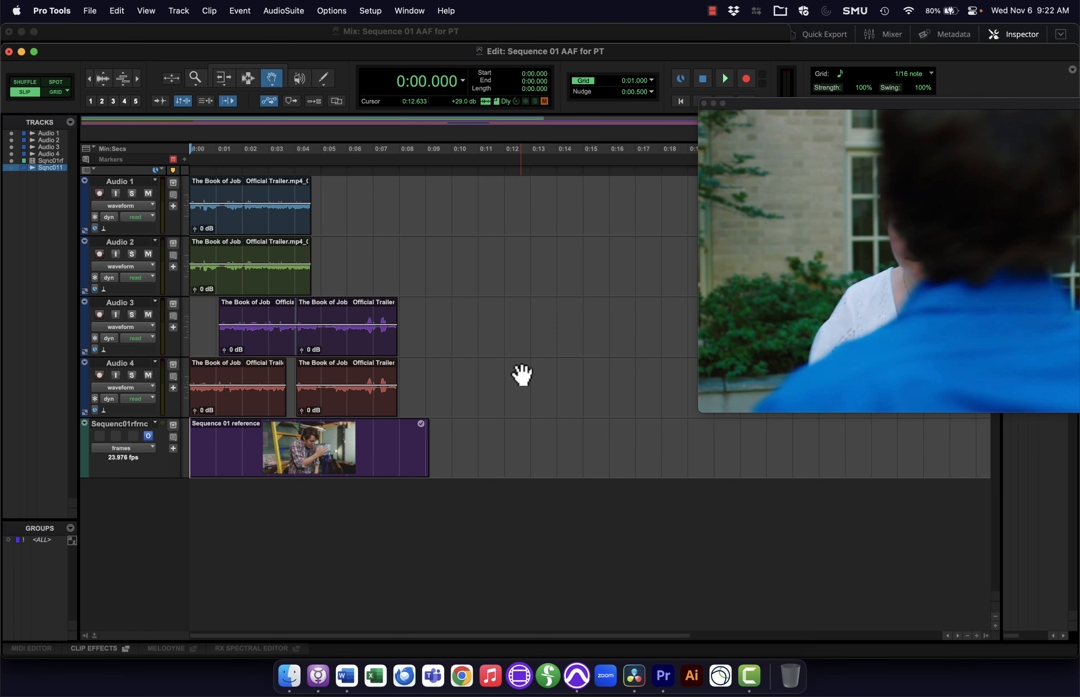
Step: Draw volume automation changes on the Audio 4 and Audio 3 clips
left_click_drag(212, 386, 250, 382)
left_click_drag(285, 325, 333, 341)
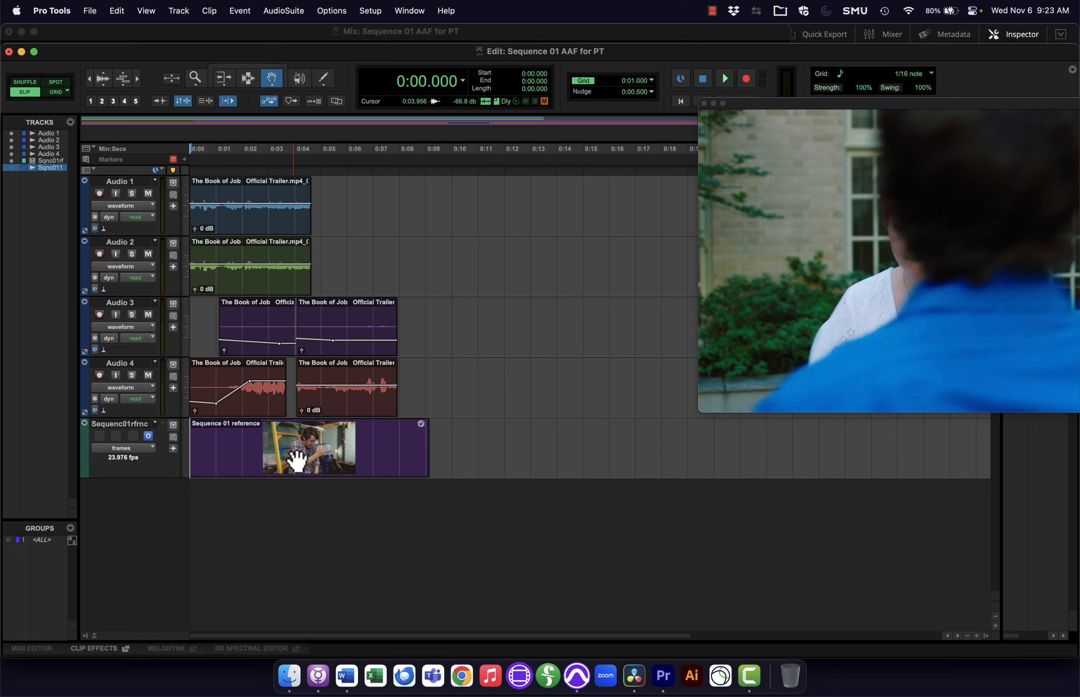
Step: Bounce the mix offline as a WAV file named finished mix
left_click(355, 448)
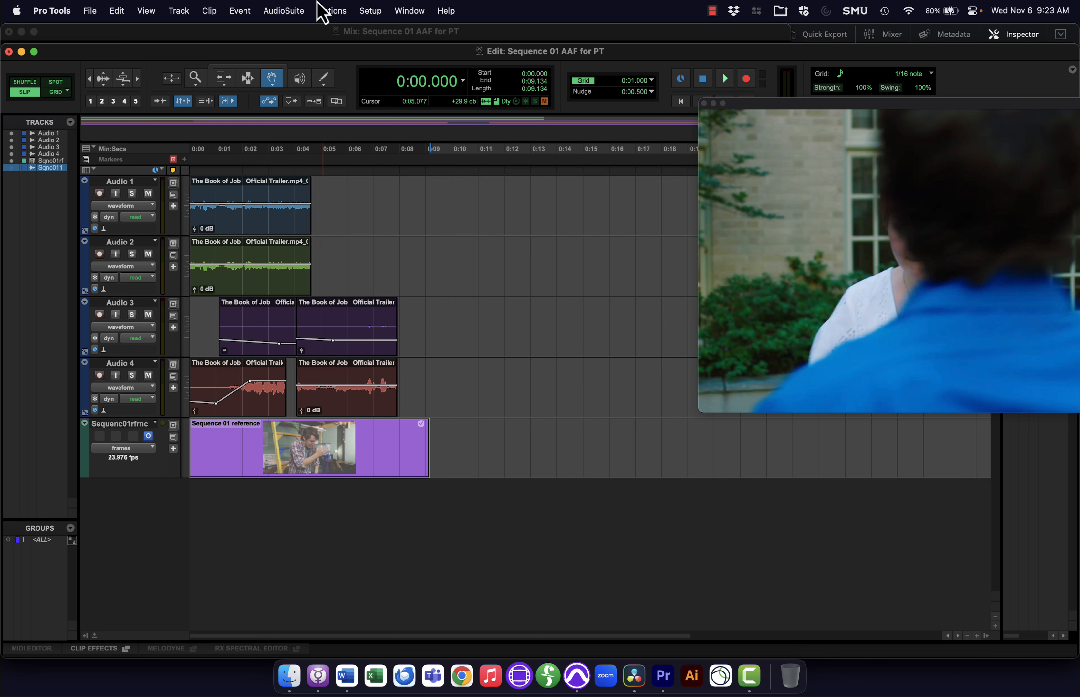
left_click(89, 11)
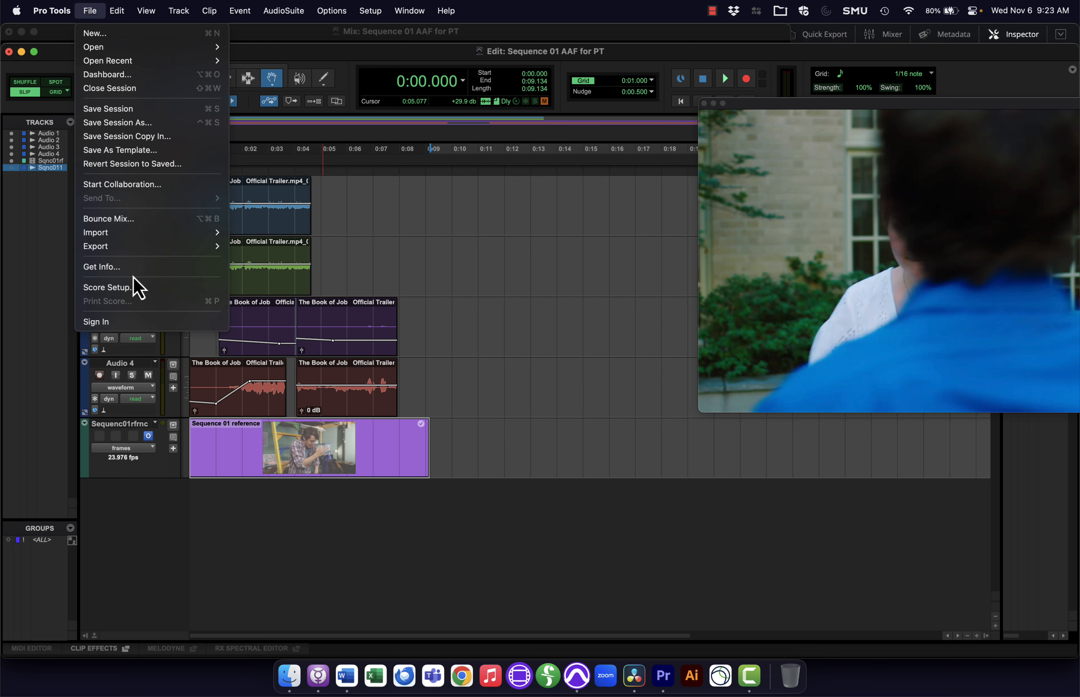
mouse_move(141, 252)
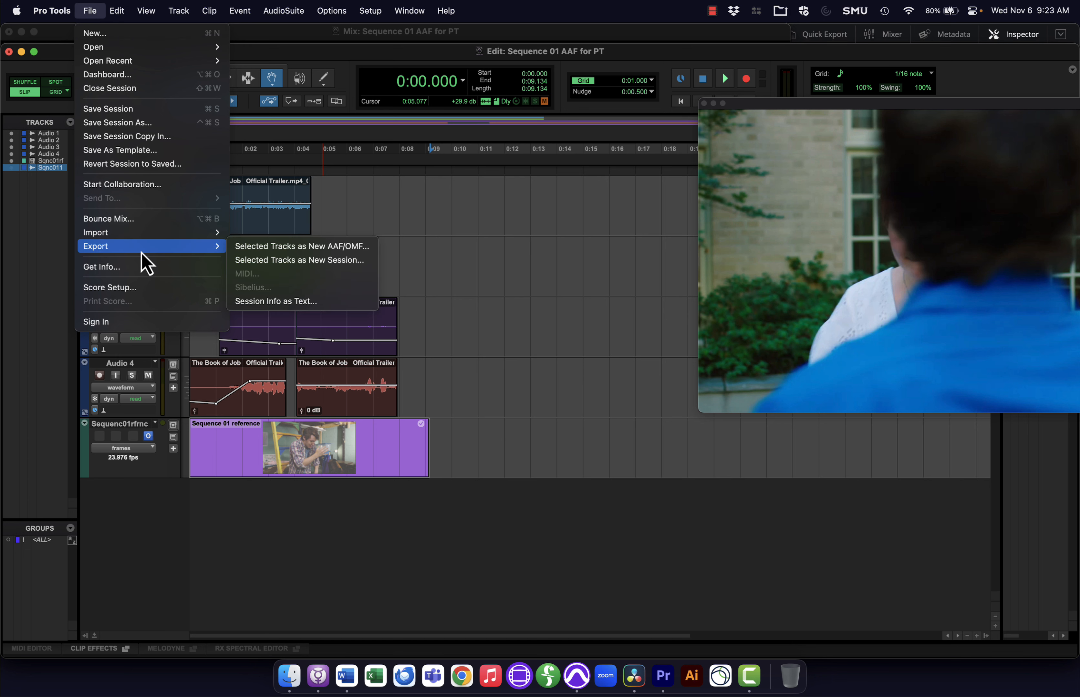
left_click(109, 219)
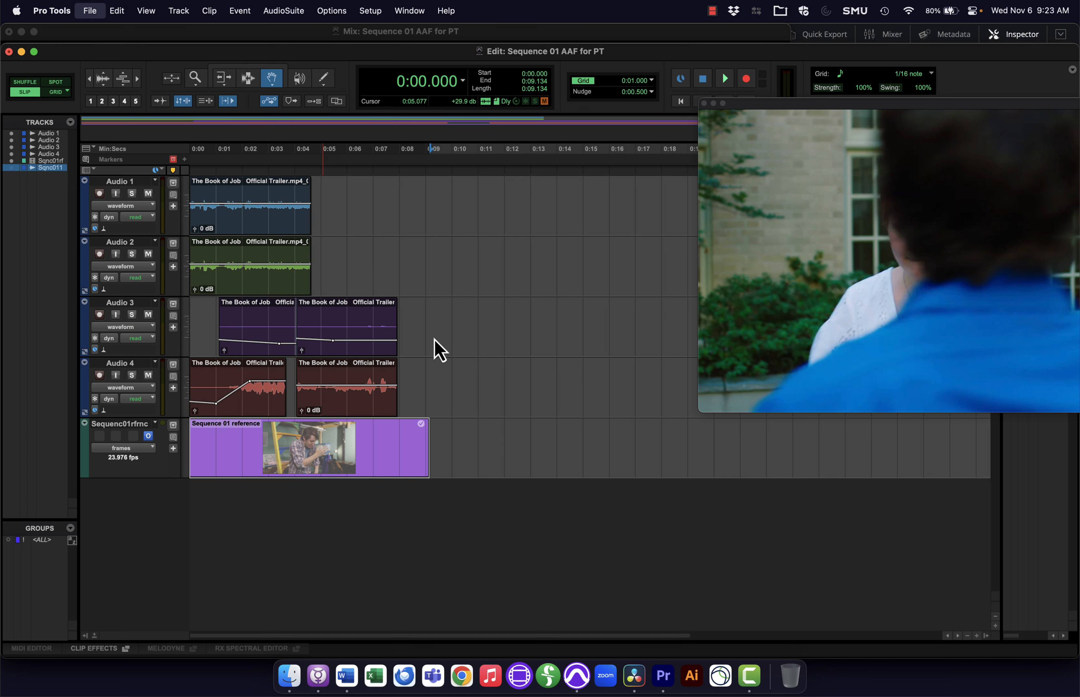
type("finished mix")
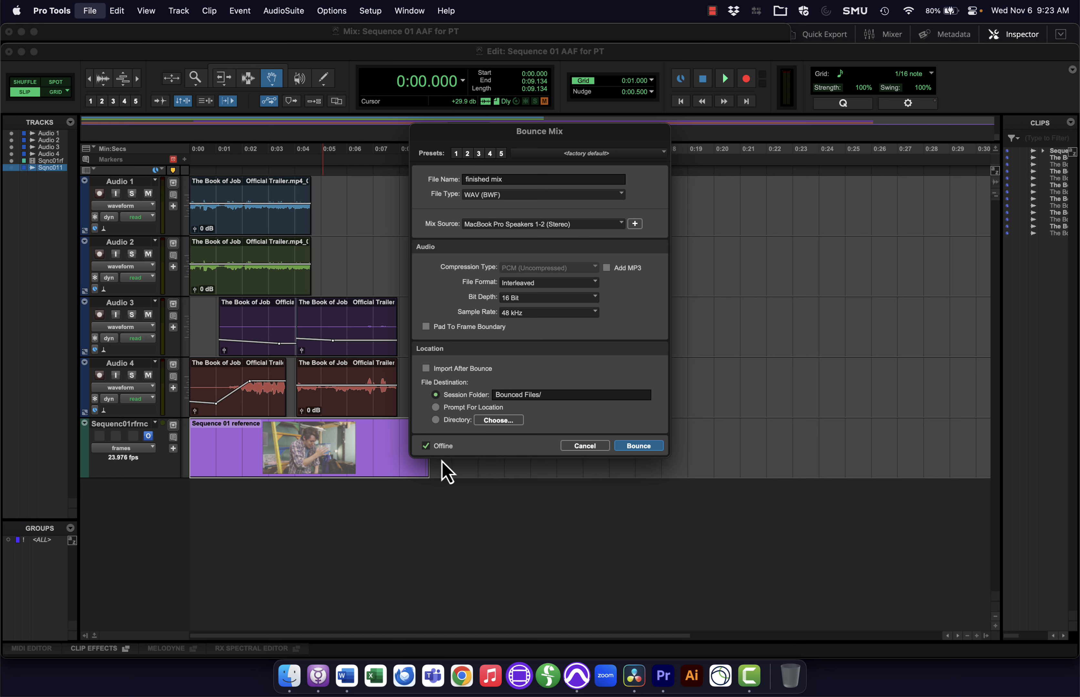
left_click(640, 445)
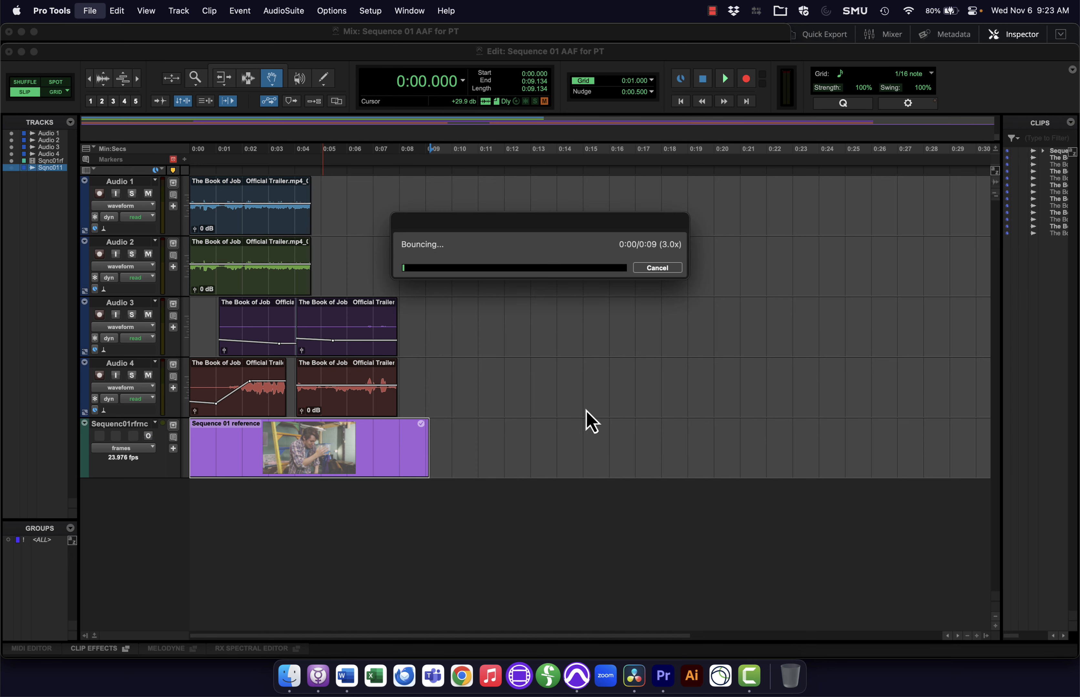
Step: Open the session folder Sequence 01 AAF for PT in the Finder to check the bounced files
key("super+Tab")
key("super+Tab")
key("super+Tab")
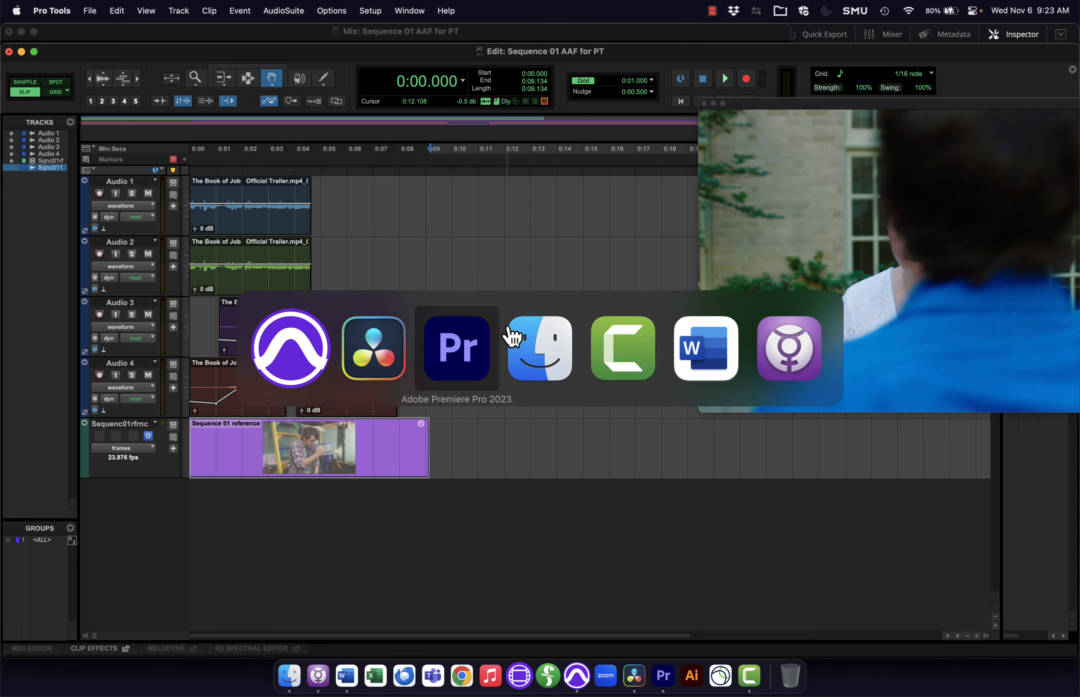
double_click(422, 119)
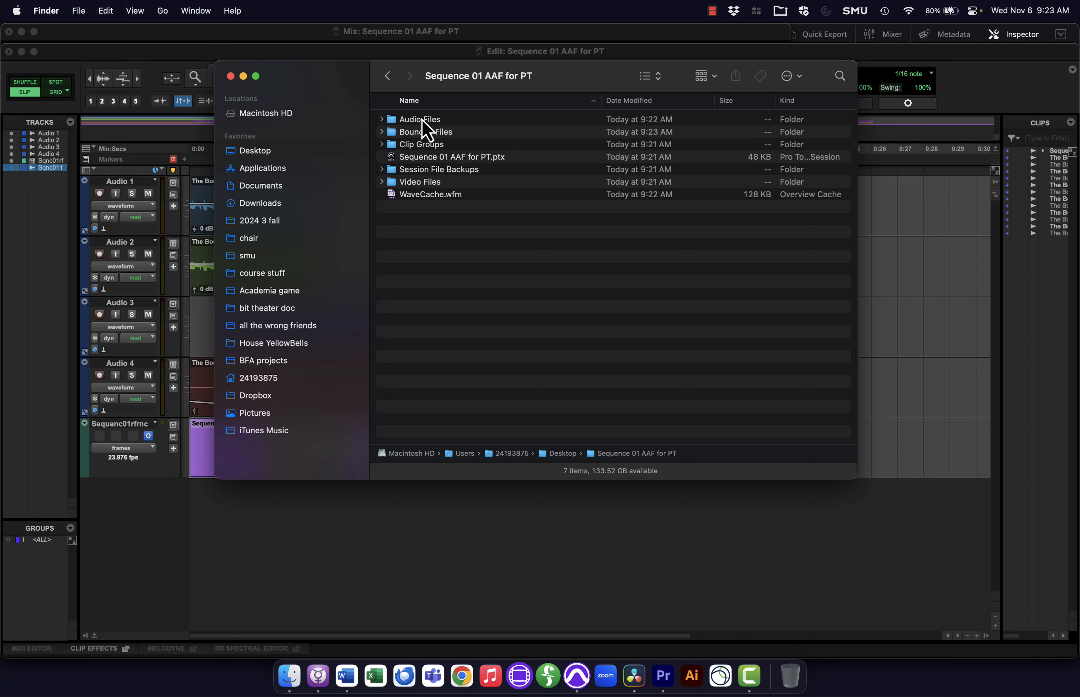
Step: Open the Bounced Files folder, select finished mix.wav, and switch to DaVinci Resolve
double_click(418, 130)
left_click(416, 122)
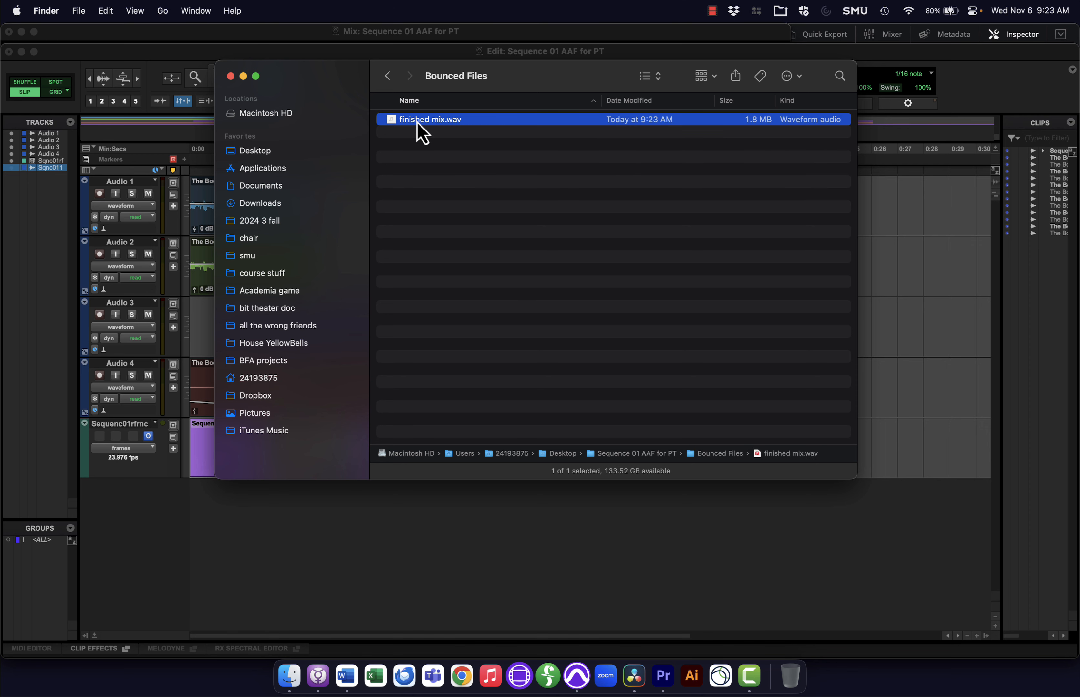
key("super+Tab")
key("super+Tab")
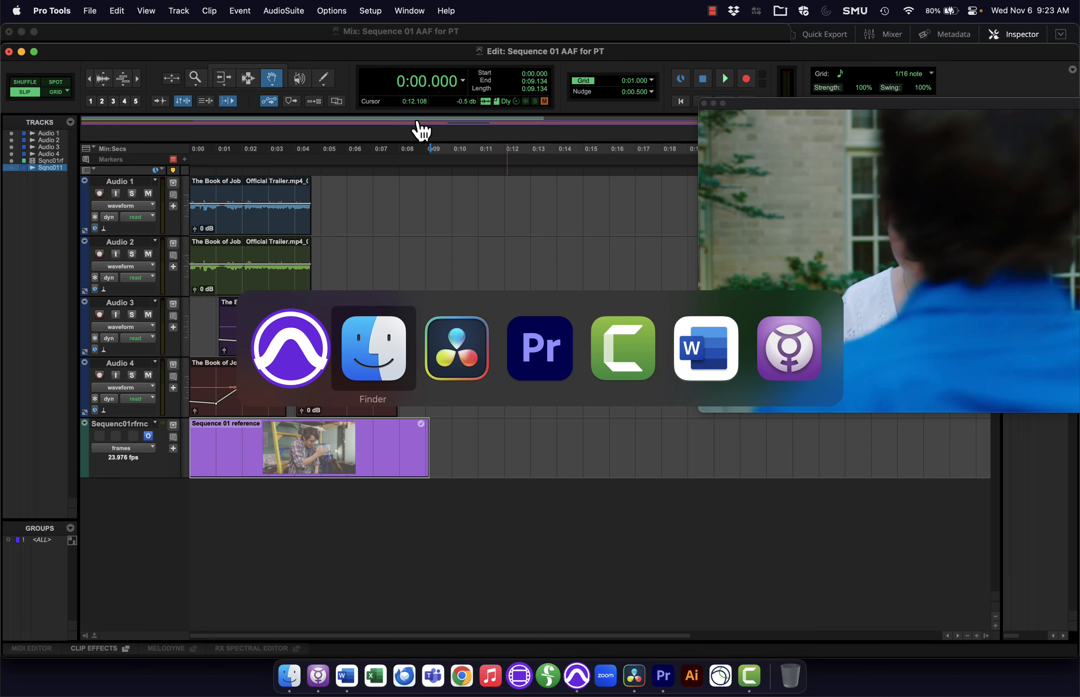
key("super+Tab")
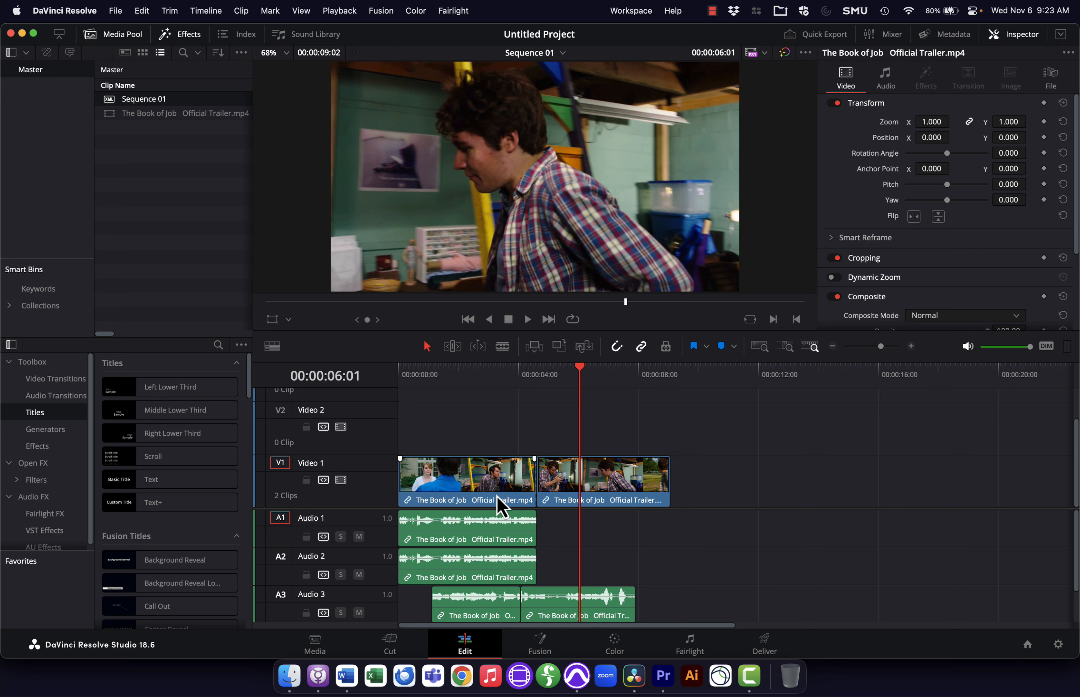
Step: Lock the Video 1 track and delete all the audio clips from the Sequence 01 timeline
left_click(469, 535)
left_click(306, 480)
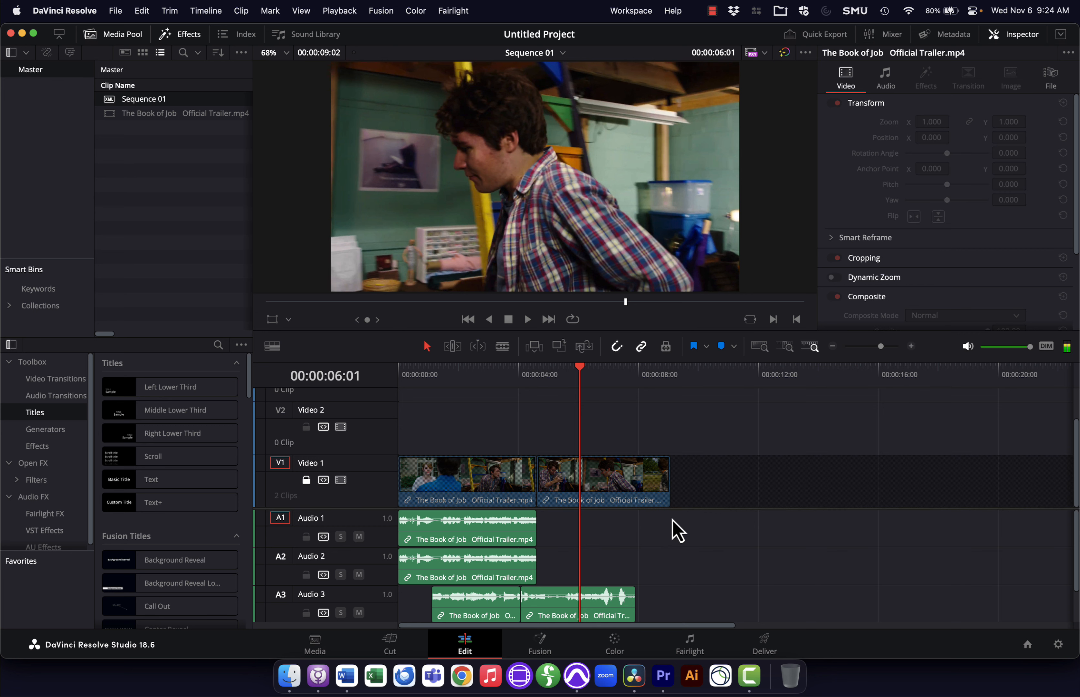
left_click_drag(681, 533, 426, 641)
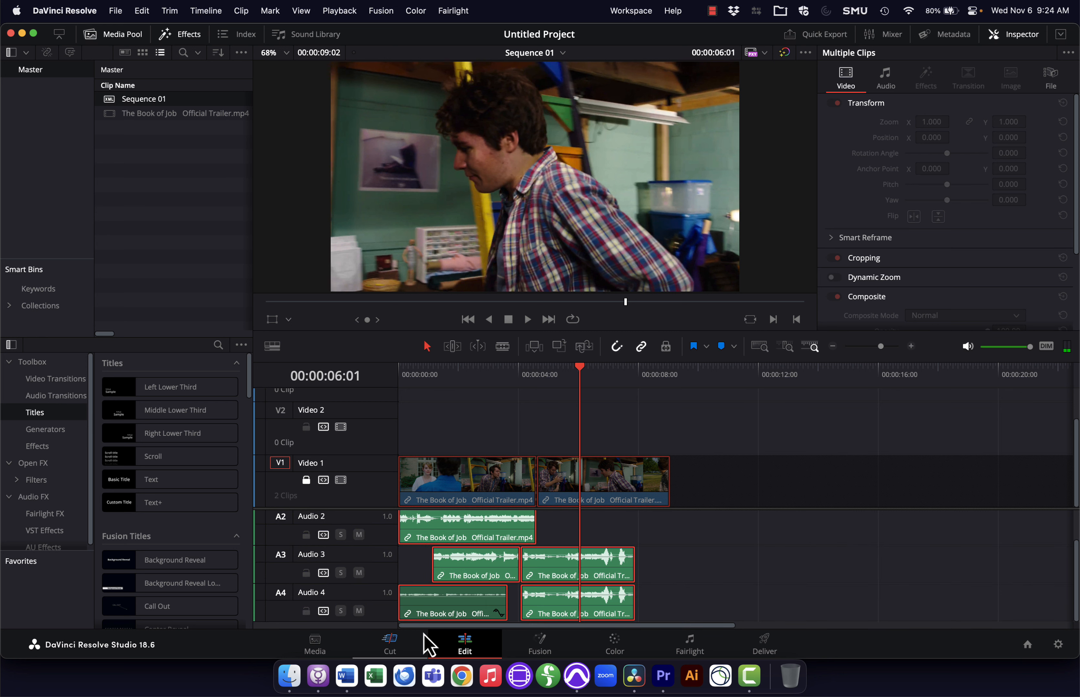
key("Delete")
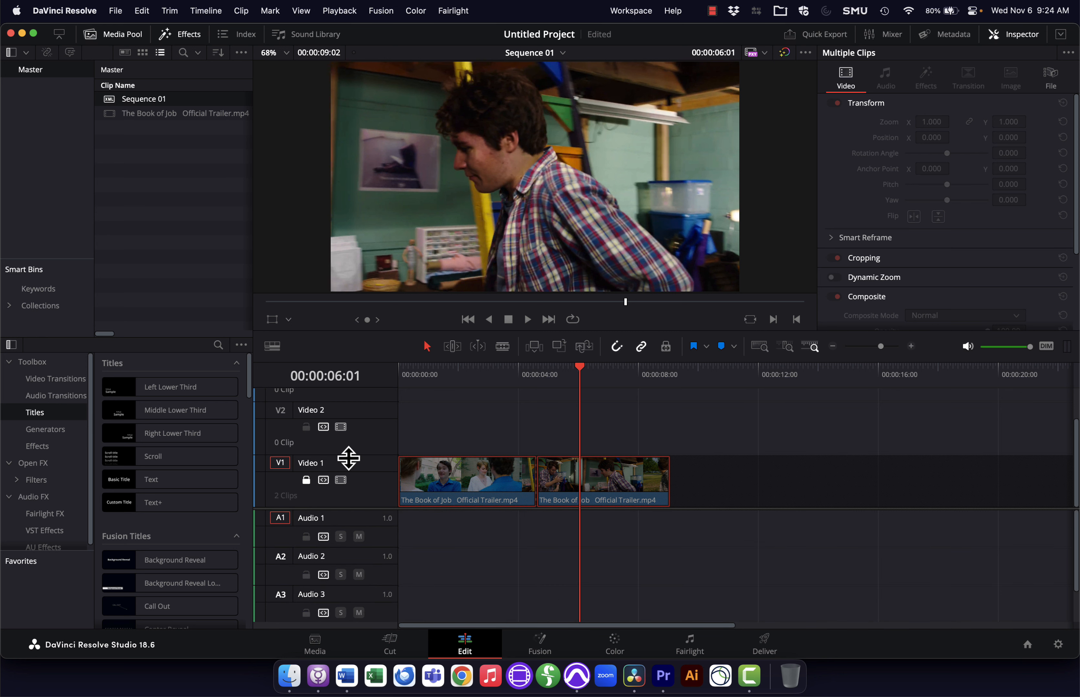
Step: Import finished mix.wav into the media pool and place it on Audio 1 at the start of the timeline
key("super+Tab")
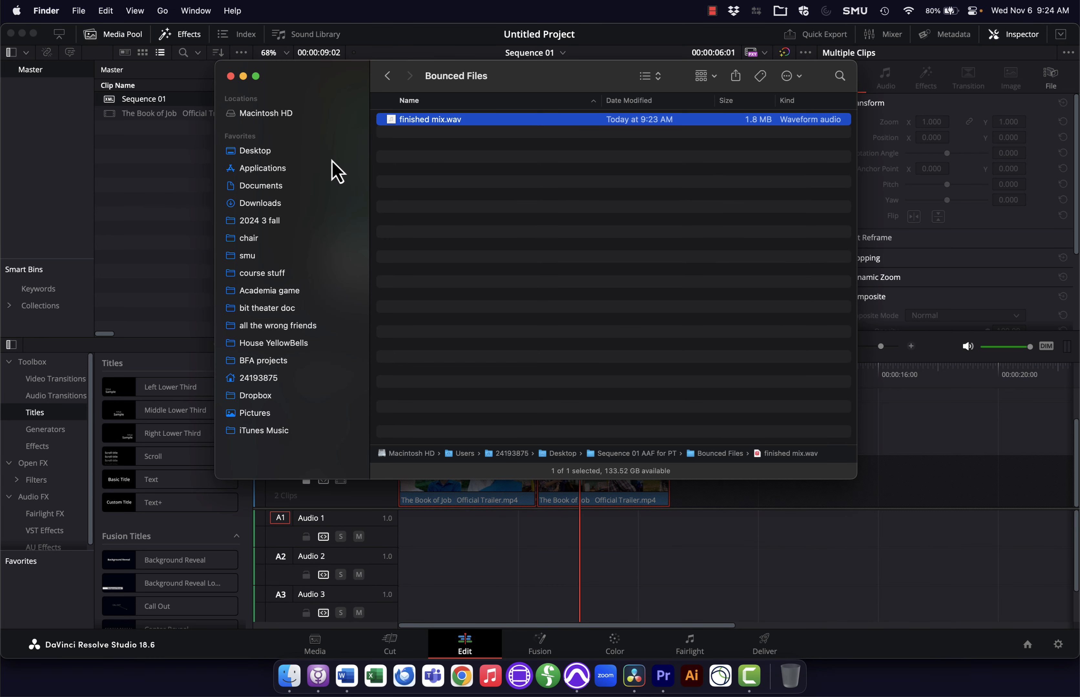
left_click_drag(441, 128, 175, 163)
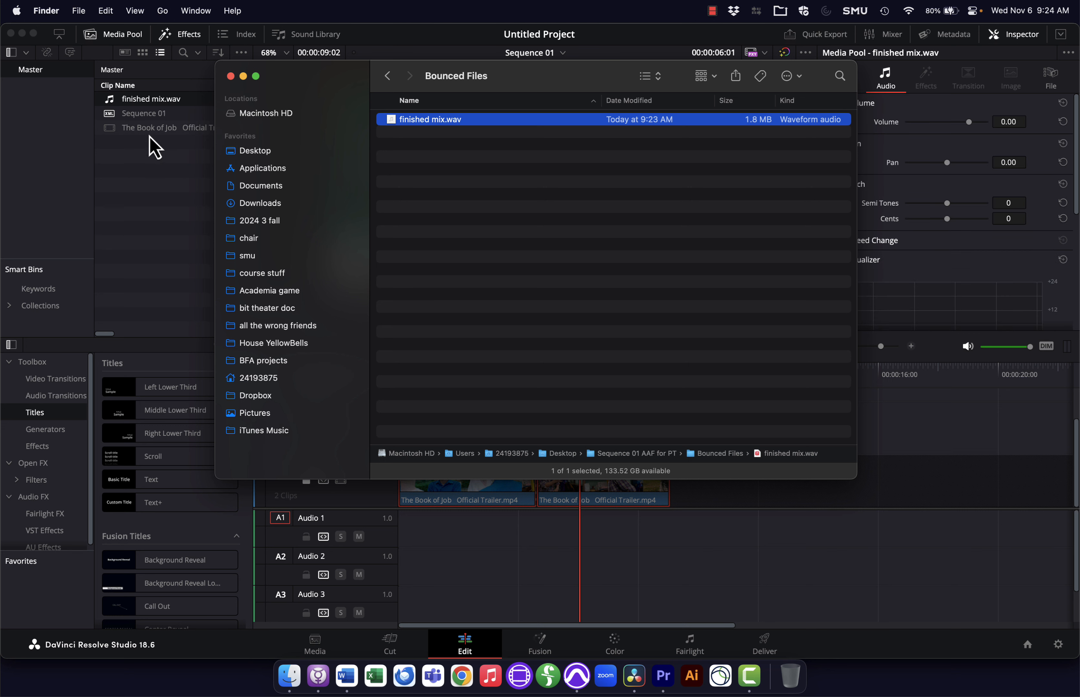
left_click_drag(113, 107, 405, 554)
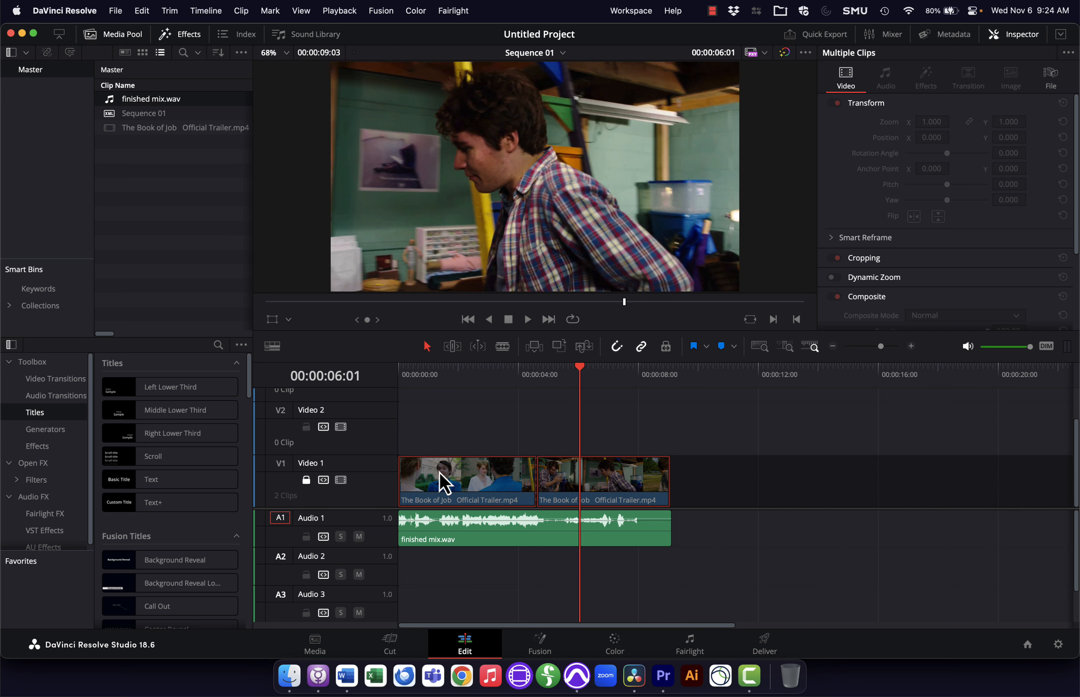
Step: Unlock the Video 1 track, deselect the clips, and open the Deliver page
left_click(306, 478)
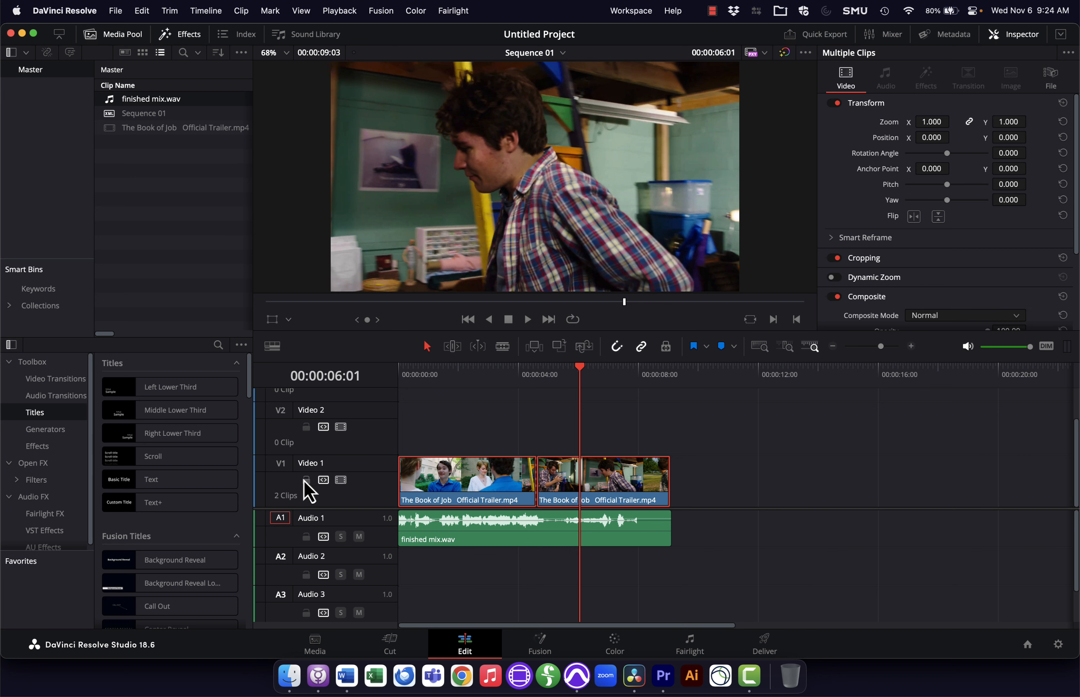
left_click(677, 488)
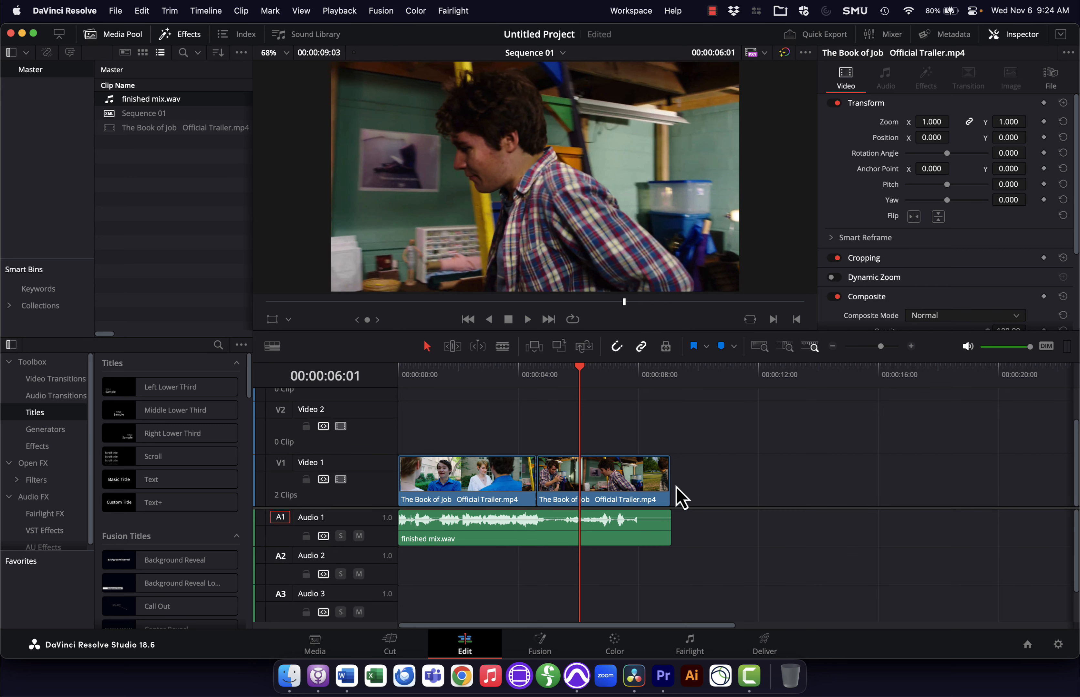
left_click(763, 644)
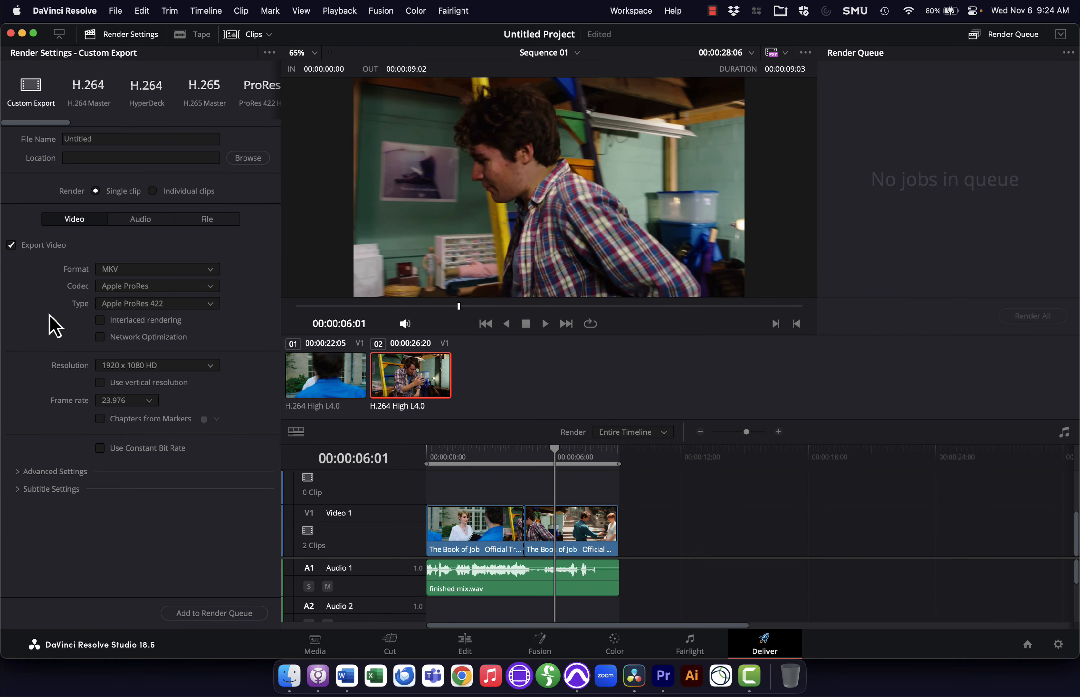